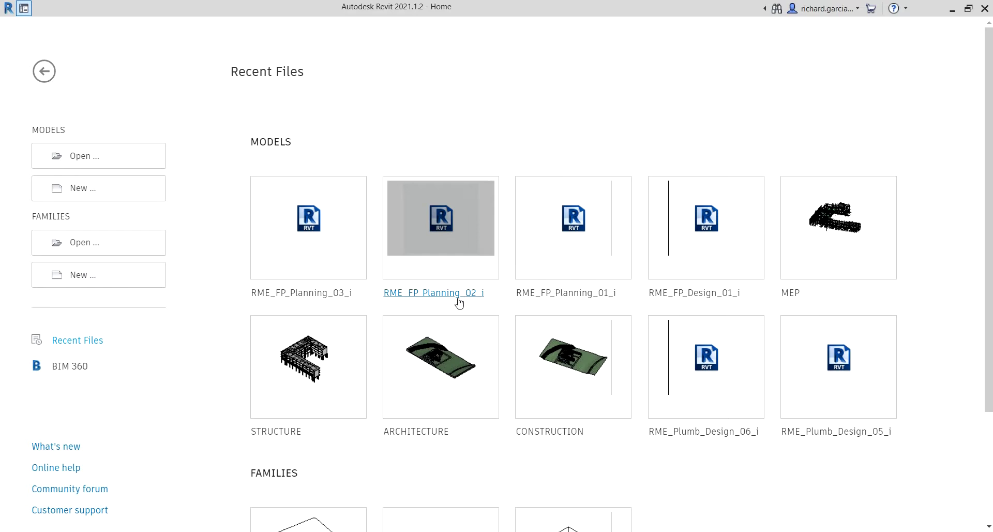
Open the ARCHITECTURE model from recent files and return its 3D site view to Home
{"action": "left_click", "coordinate": [439, 373]}
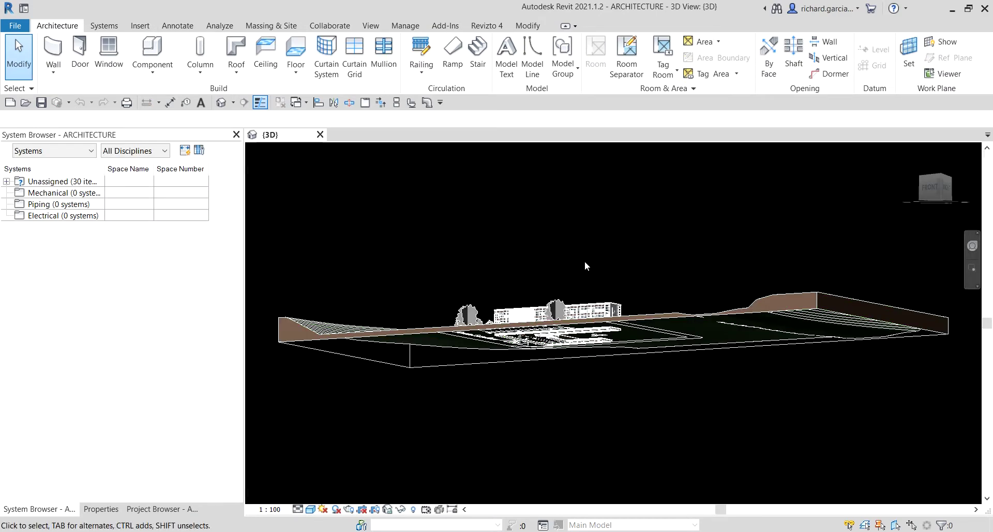
{"action": "middle_click_drag", "start_coordinate": [585, 263], "coordinate": [518, 378], "text": "shift"}
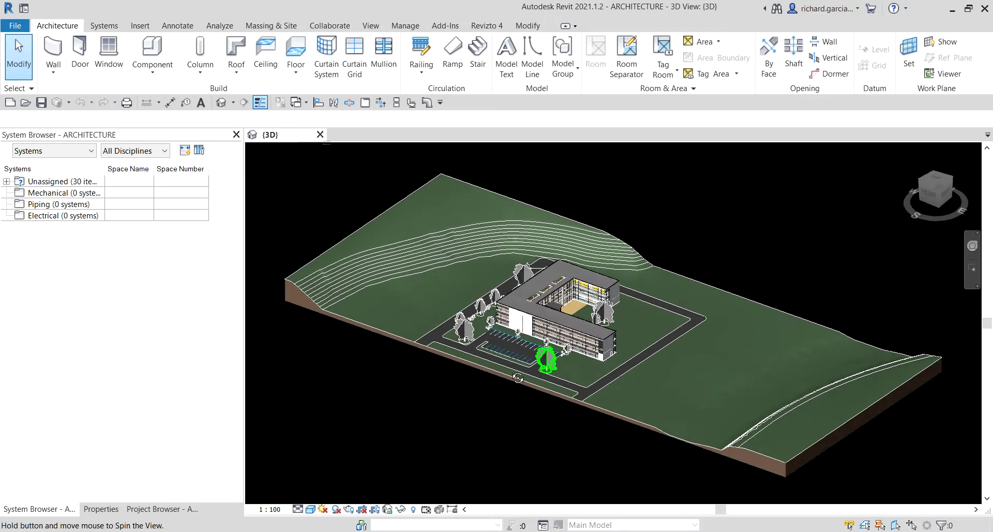
{"action": "left_click", "coordinate": [912, 151]}
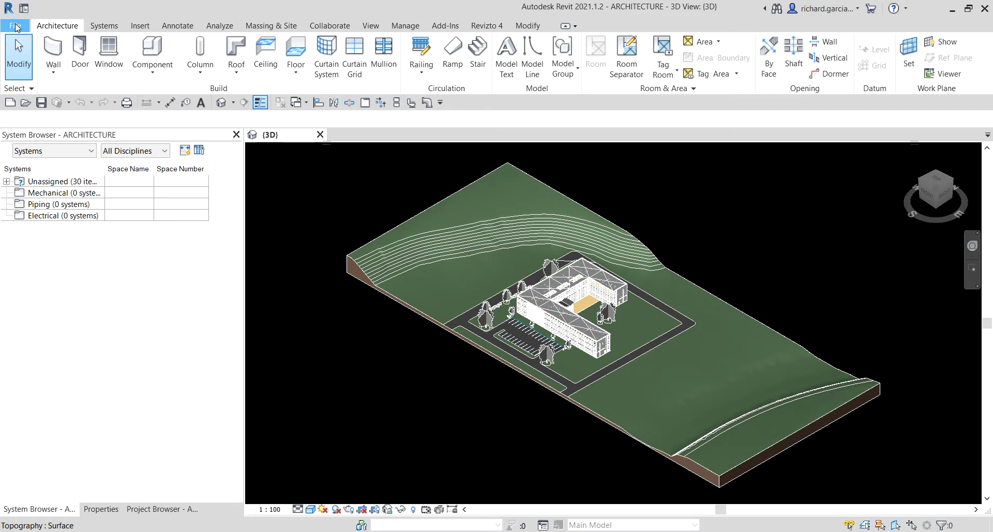
{"action": "left_click", "coordinate": [15, 27]}
{"action": "mouse_move", "coordinate": [80, 121]}
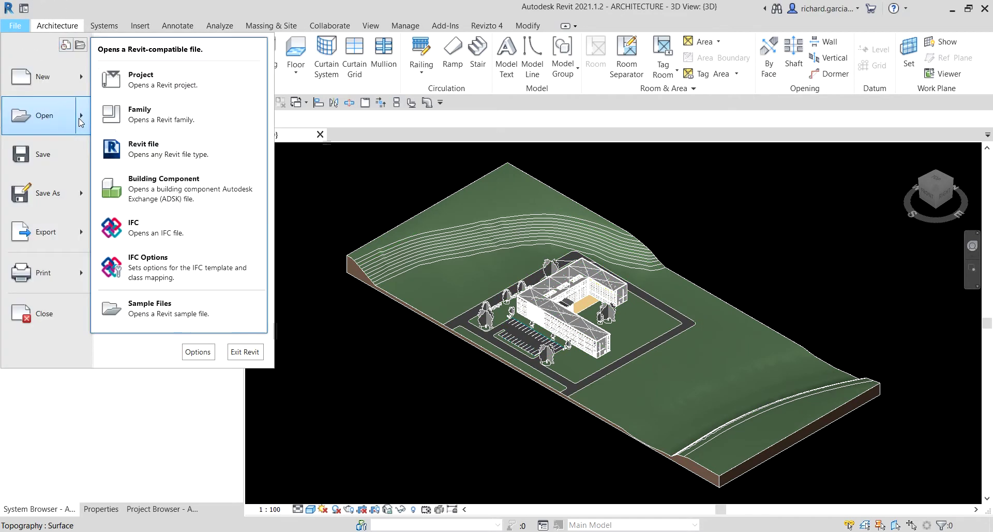
{"action": "left_click", "coordinate": [161, 314]}
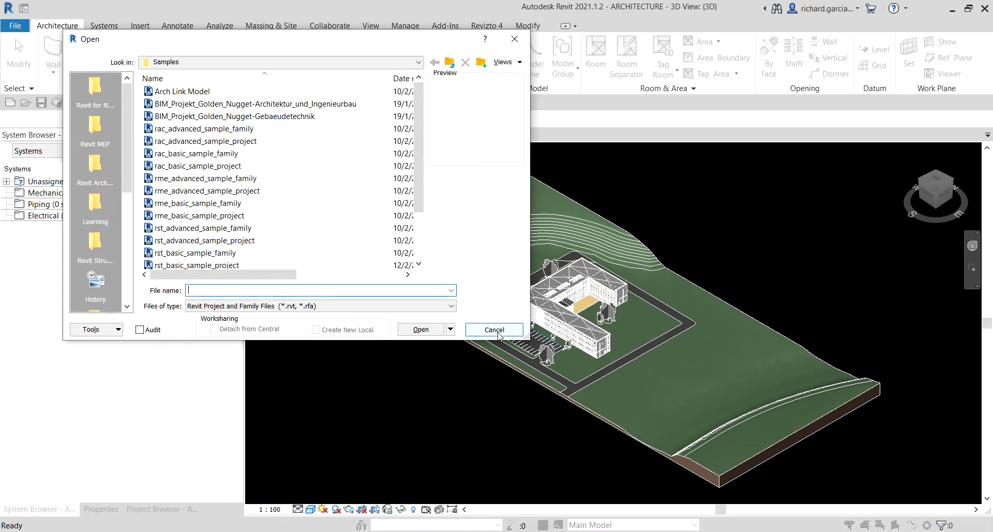
{"action": "left_click", "coordinate": [515, 330]}
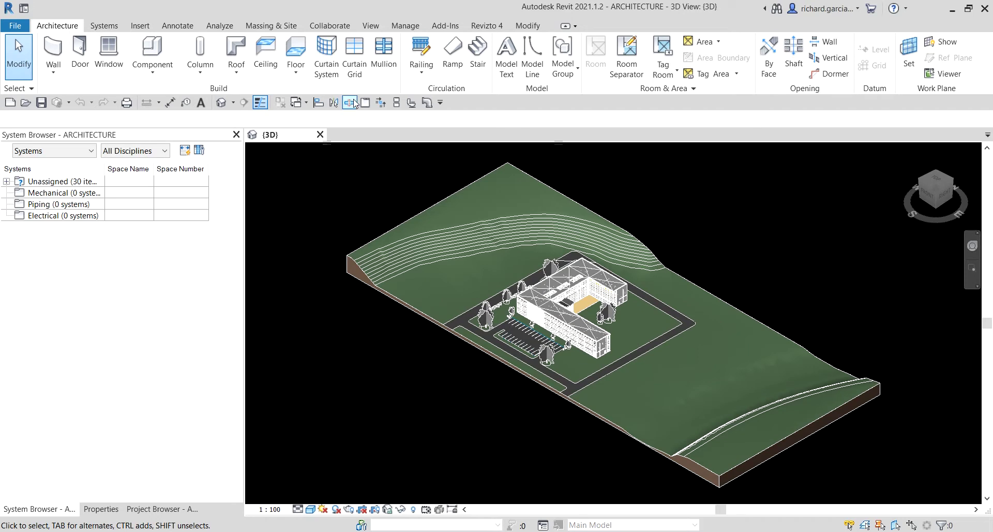
Link MEP.rvt from the Revit for Navisworks folder, positioned Auto - By Shared Coordinates
{"action": "left_click", "coordinate": [140, 26]}
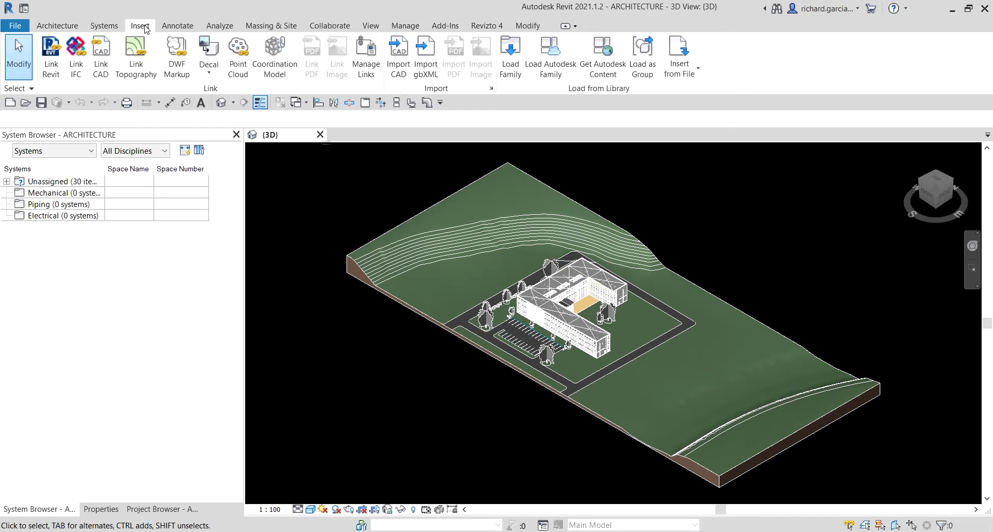
{"action": "left_click", "coordinate": [51, 57]}
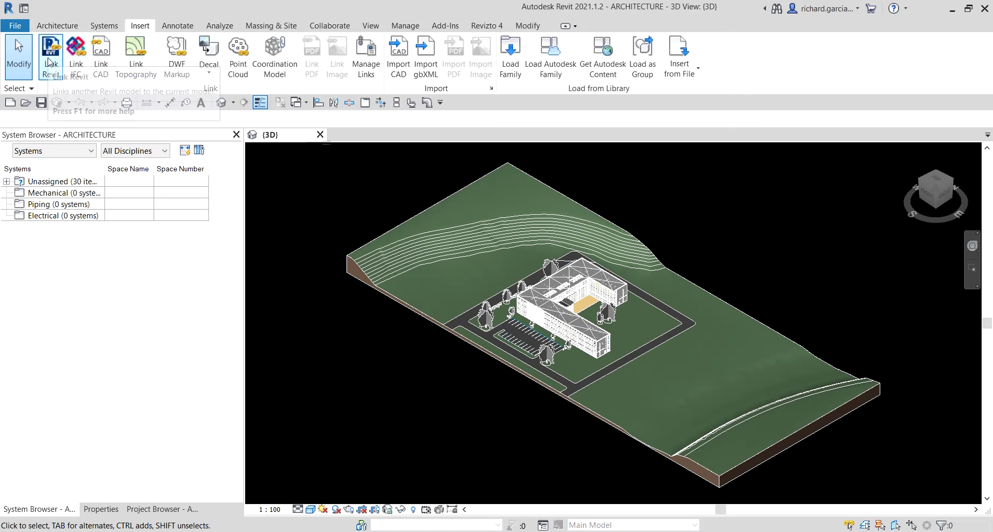
{"action": "left_click", "coordinate": [55, 119]}
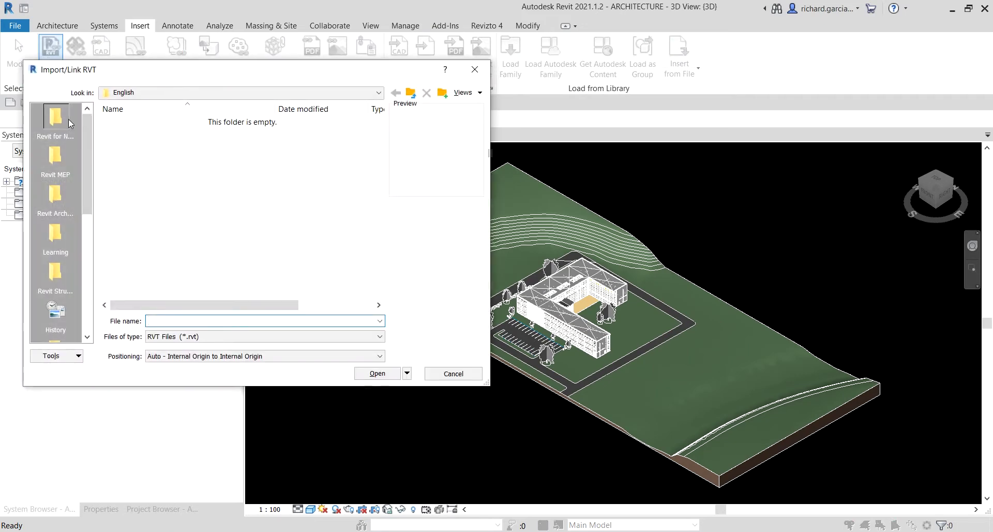
{"action": "left_click", "coordinate": [129, 186]}
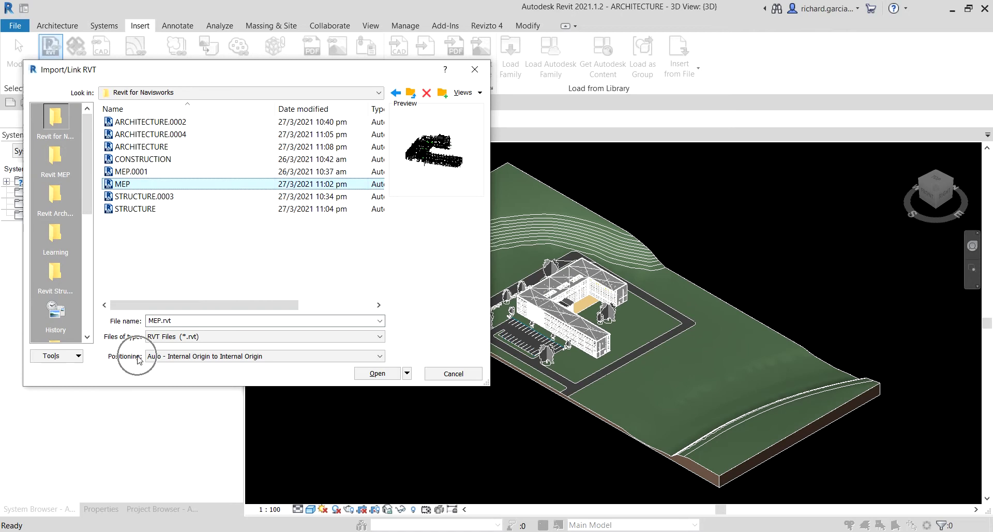
{"action": "left_click", "coordinate": [193, 357]}
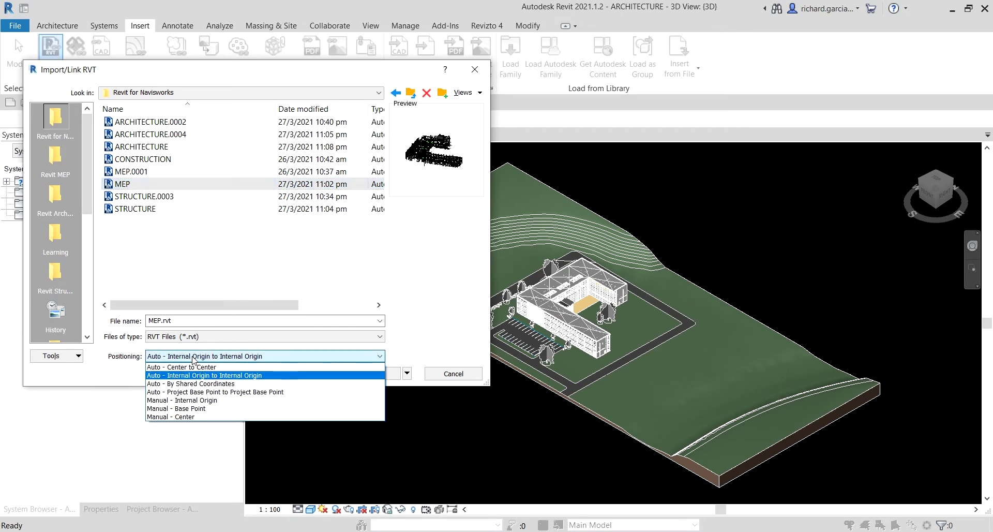
{"action": "left_click", "coordinate": [192, 384]}
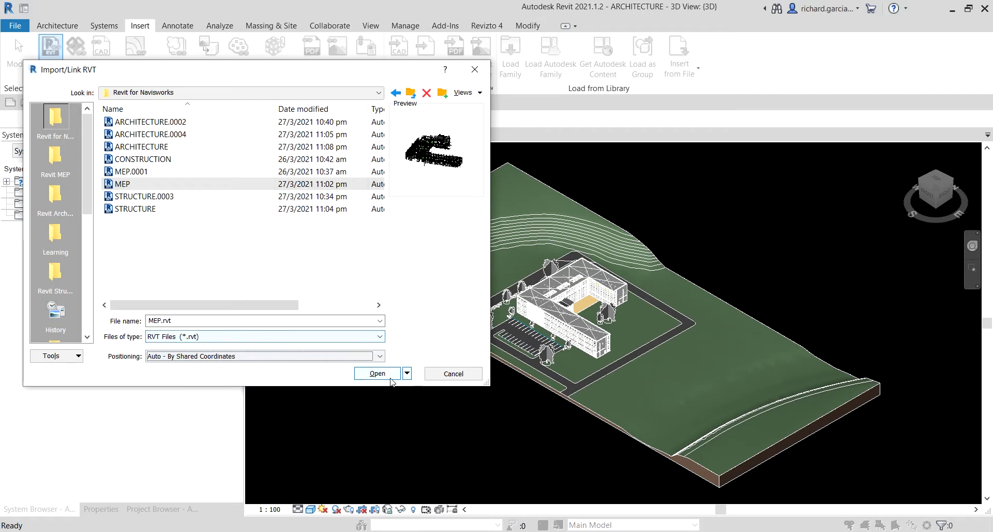
{"action": "left_click", "coordinate": [372, 373]}
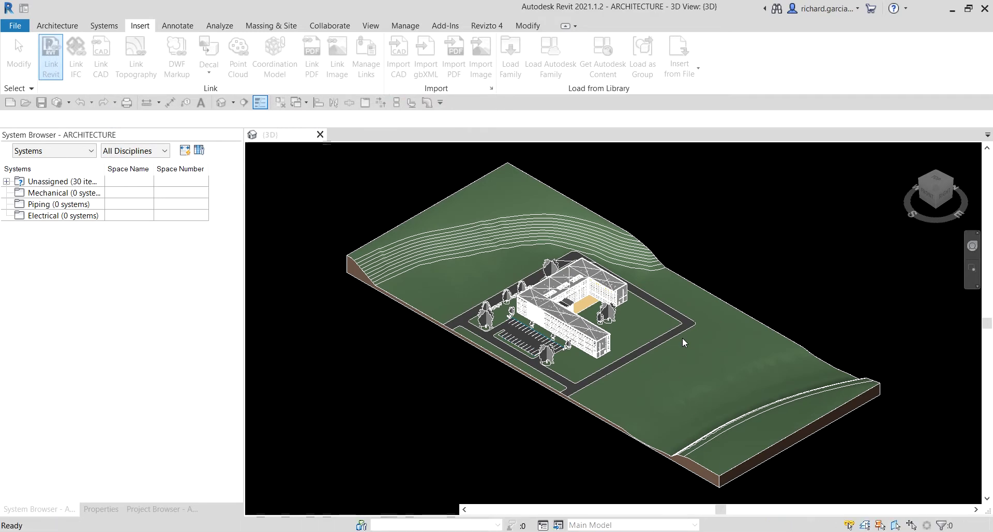
Set the 3D view's Discipline to Mechanical to reveal the linked MEP ductwork
{"action": "scroll", "coordinate": [561, 355], "scroll_direction": "up", "scroll_amount": 5}
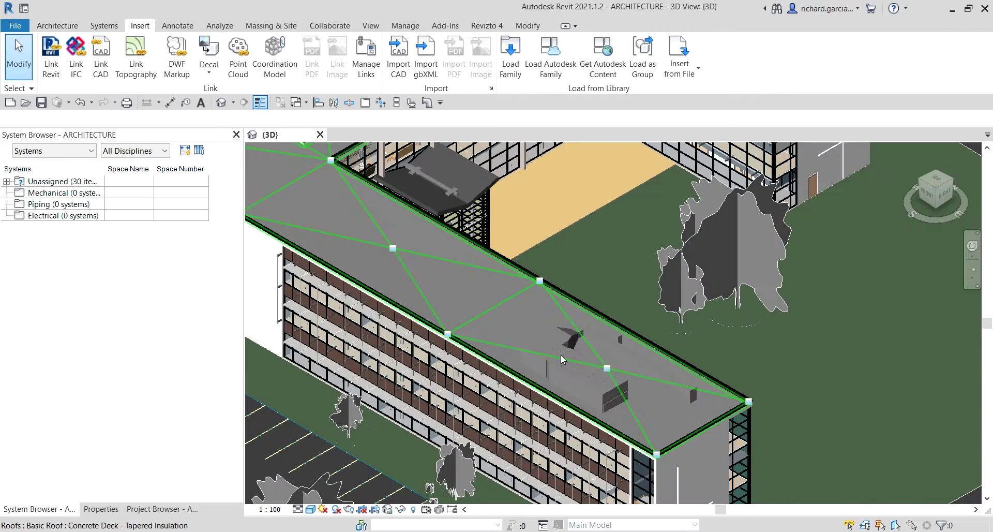
{"action": "scroll", "coordinate": [561, 355], "scroll_direction": "up", "scroll_amount": 4}
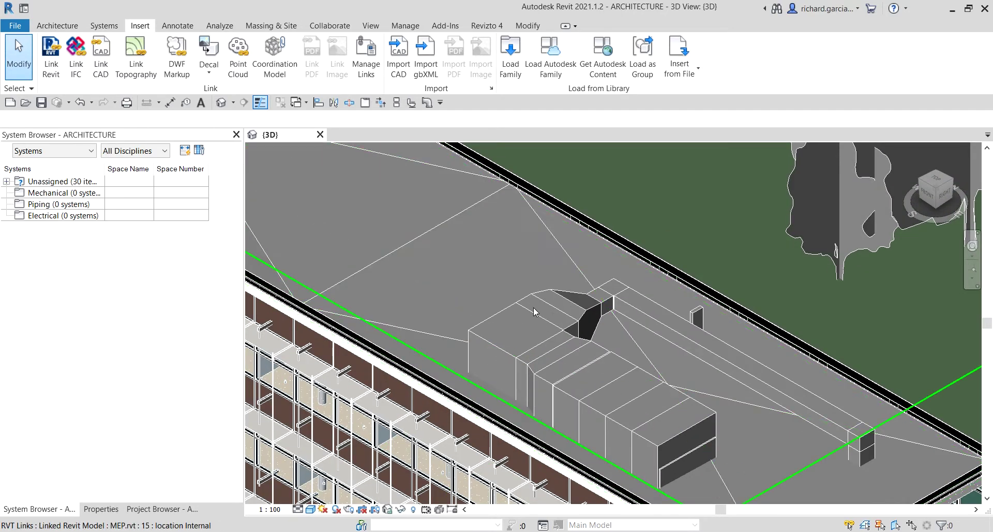
{"action": "left_click", "coordinate": [158, 510]}
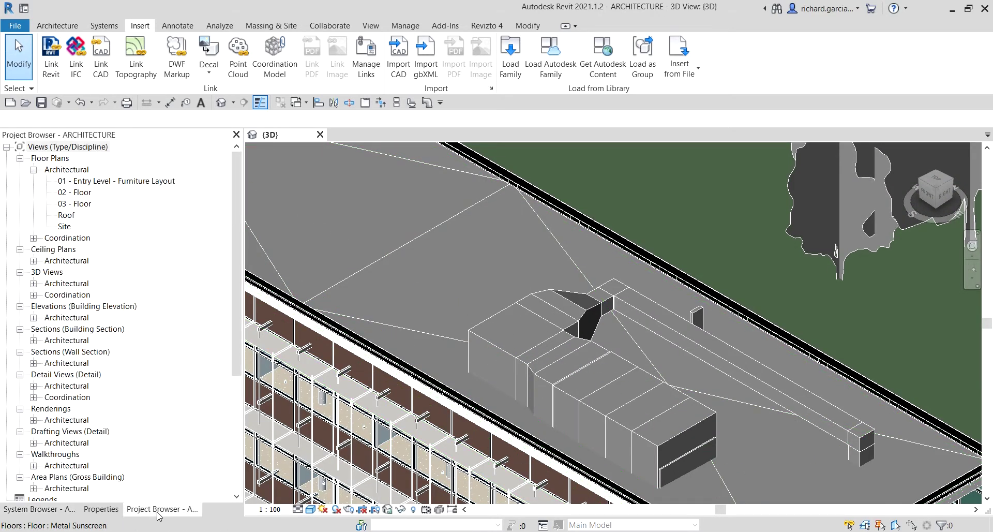
{"action": "left_click", "coordinate": [101, 510]}
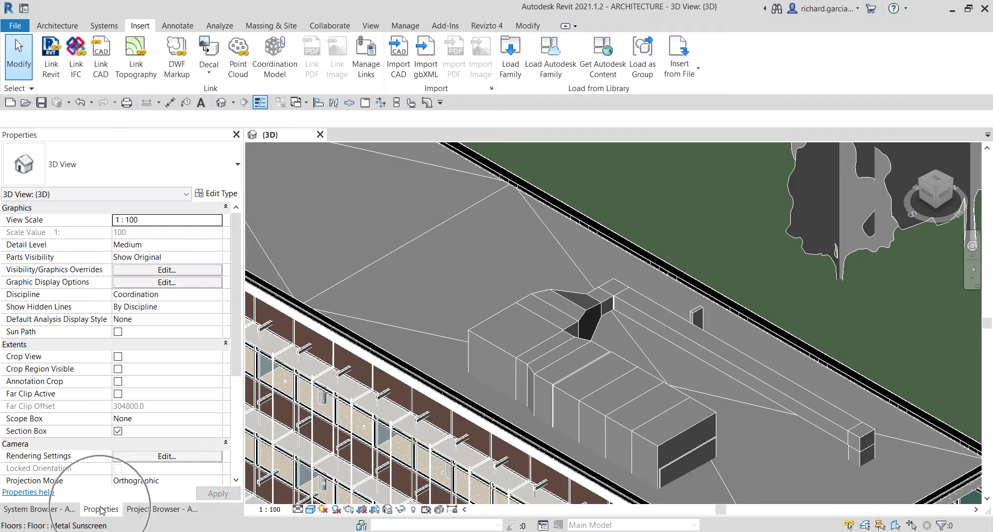
{"action": "left_click", "coordinate": [212, 294]}
{"action": "left_click", "coordinate": [216, 294]}
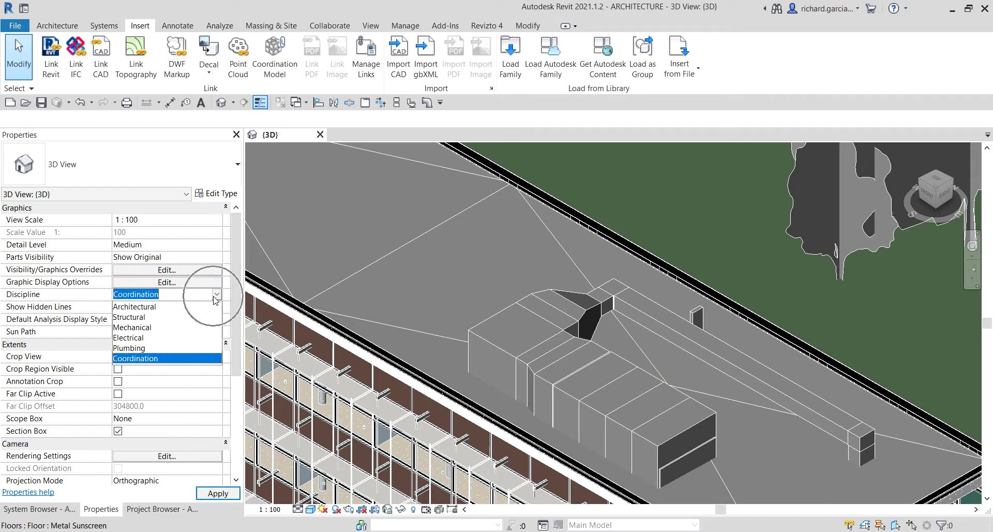
{"action": "left_click", "coordinate": [147, 328]}
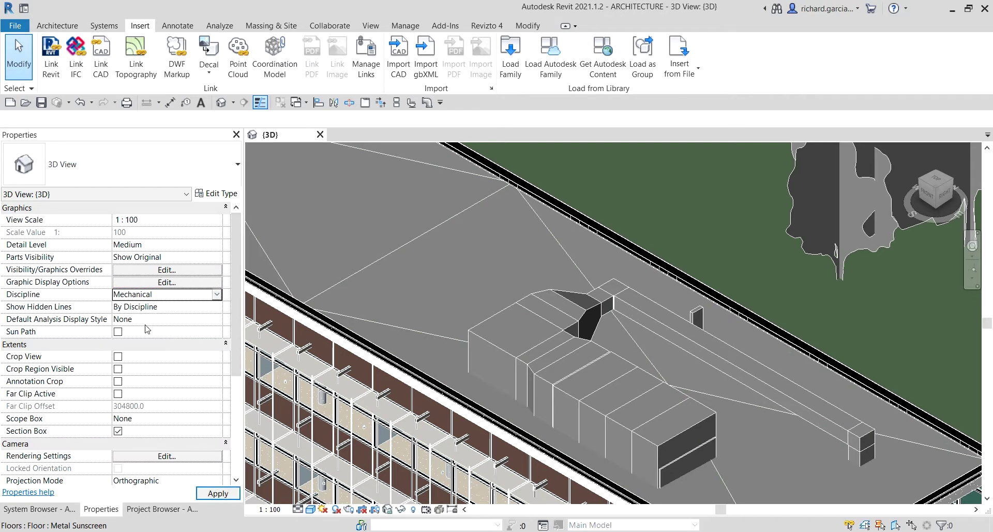
{"action": "scroll", "coordinate": [549, 315], "scroll_direction": "down", "scroll_amount": 3}
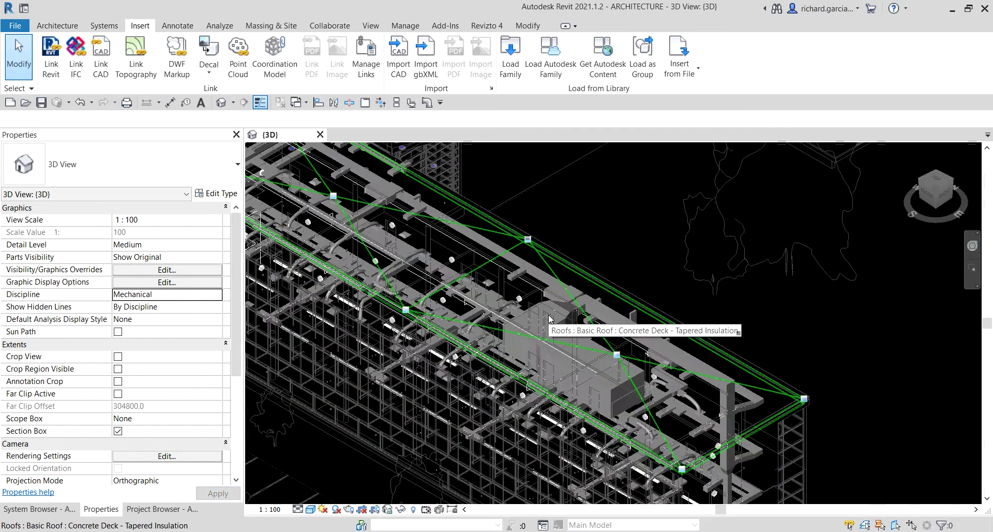
{"action": "scroll", "coordinate": [549, 314], "scroll_direction": "down", "scroll_amount": 3}
{"action": "middle_click_drag", "start_coordinate": [549, 314], "coordinate": [641, 326], "text": "shift"}
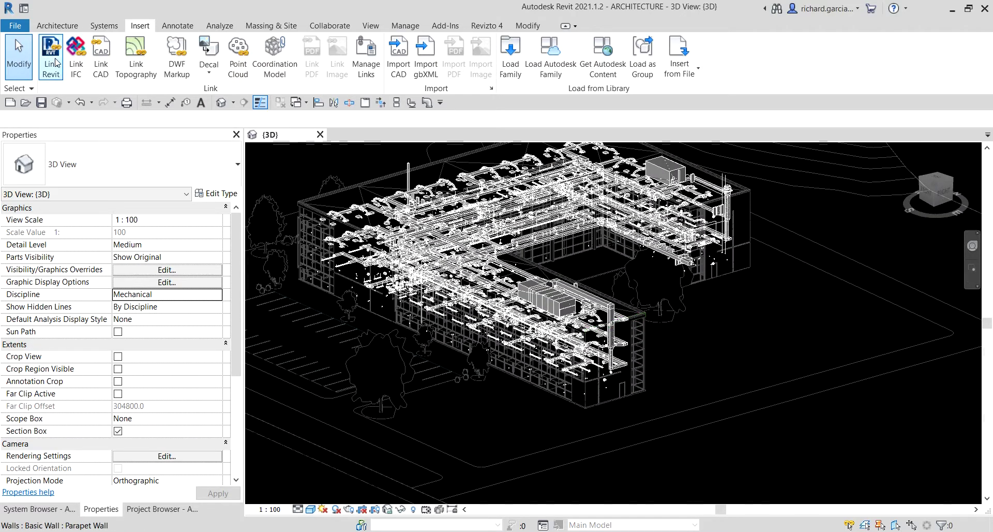
Link STRUCTURE.rvt positioned Auto - By Shared Coordinates
{"action": "left_click", "coordinate": [54, 58]}
{"action": "left_click", "coordinate": [152, 208]}
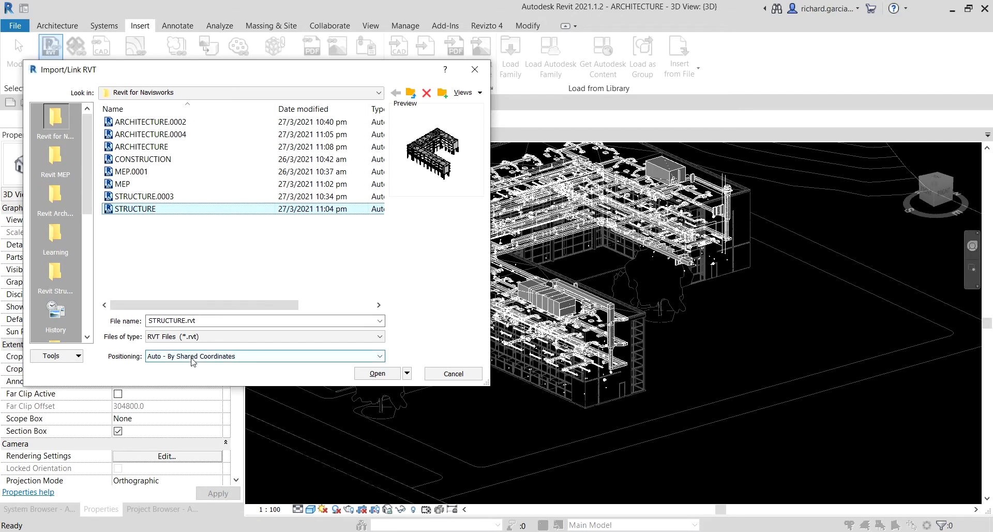
{"action": "left_click", "coordinate": [192, 361]}
{"action": "left_click", "coordinate": [379, 373]}
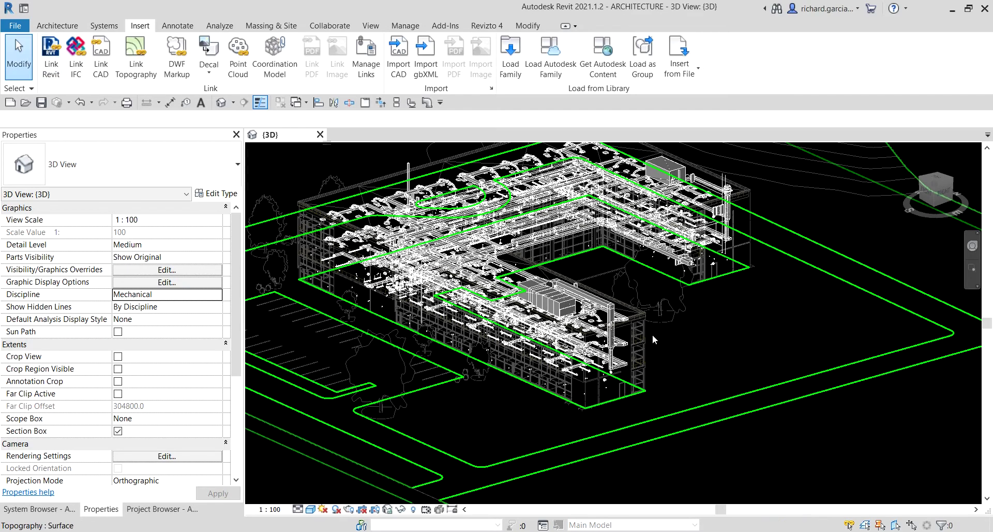
Set the 3D view's Discipline back to Coordination
{"action": "middle_click_drag", "start_coordinate": [653, 335], "coordinate": [702, 260], "text": "shift"}
{"action": "left_click", "coordinate": [216, 294]}
{"action": "left_click", "coordinate": [217, 295]}
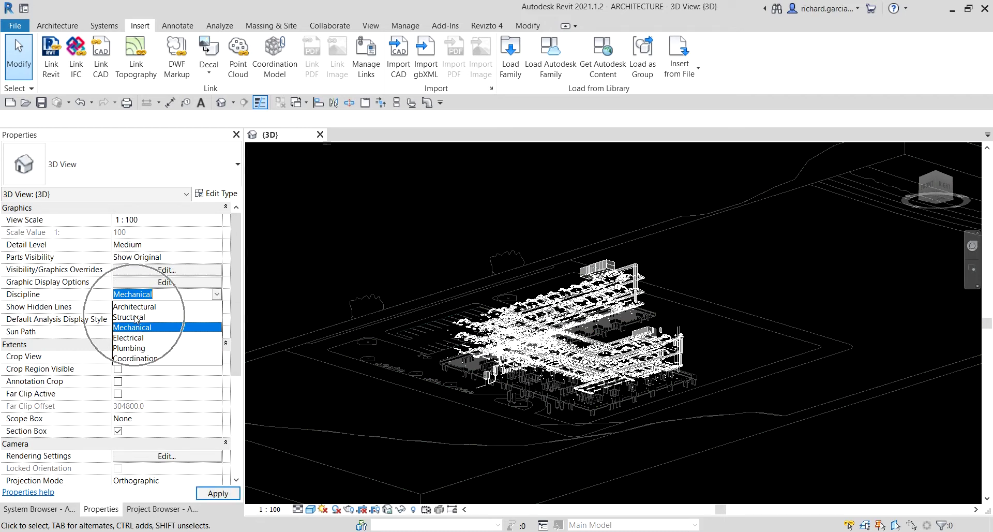
{"action": "left_click", "coordinate": [146, 359]}
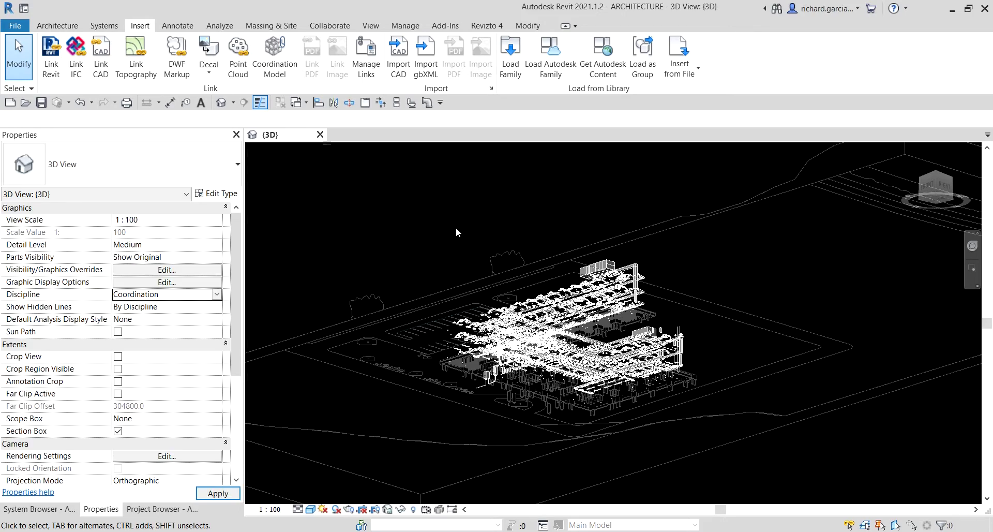
{"action": "middle_click_drag", "start_coordinate": [455, 228], "coordinate": [525, 321], "text": "shift"}
{"action": "scroll", "coordinate": [525, 321], "scroll_direction": "up", "scroll_amount": 10}
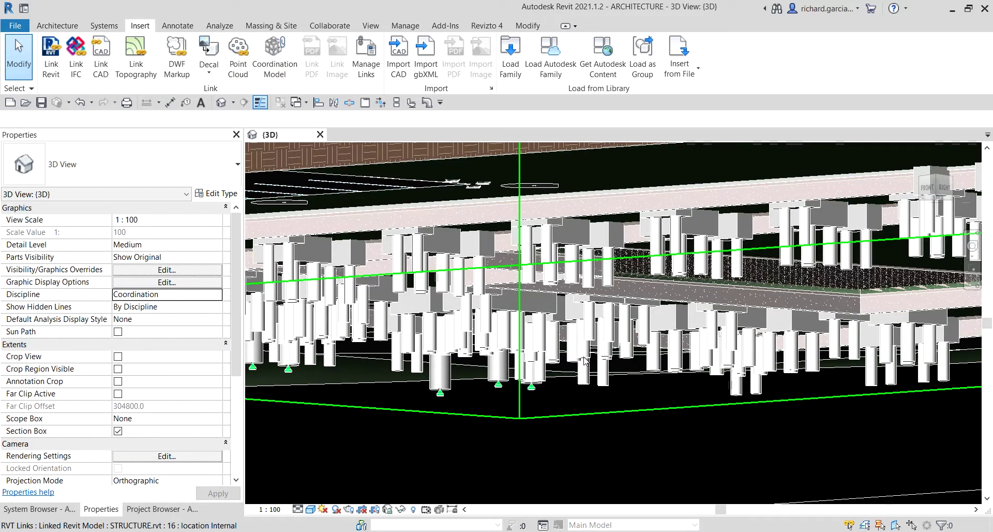
{"action": "middle_click_drag", "start_coordinate": [585, 360], "coordinate": [570, 303], "text": "shift"}
{"action": "scroll", "coordinate": [539, 294], "scroll_direction": "down", "scroll_amount": 5}
{"action": "scroll", "coordinate": [507, 281], "scroll_direction": "up", "scroll_amount": 4}
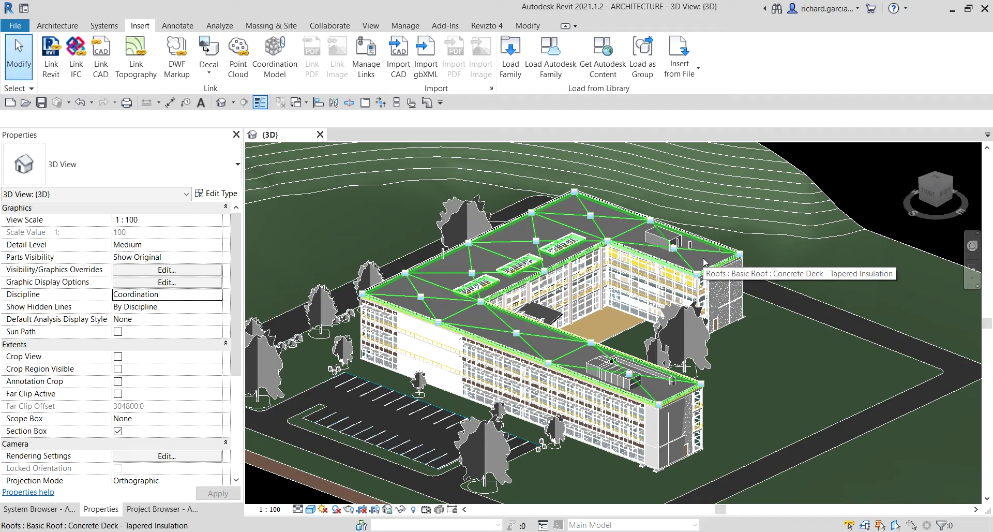
Show the Add-Ins commands and check External Tools for the Navisworks 2021 exporter
{"action": "left_click", "coordinate": [448, 27]}
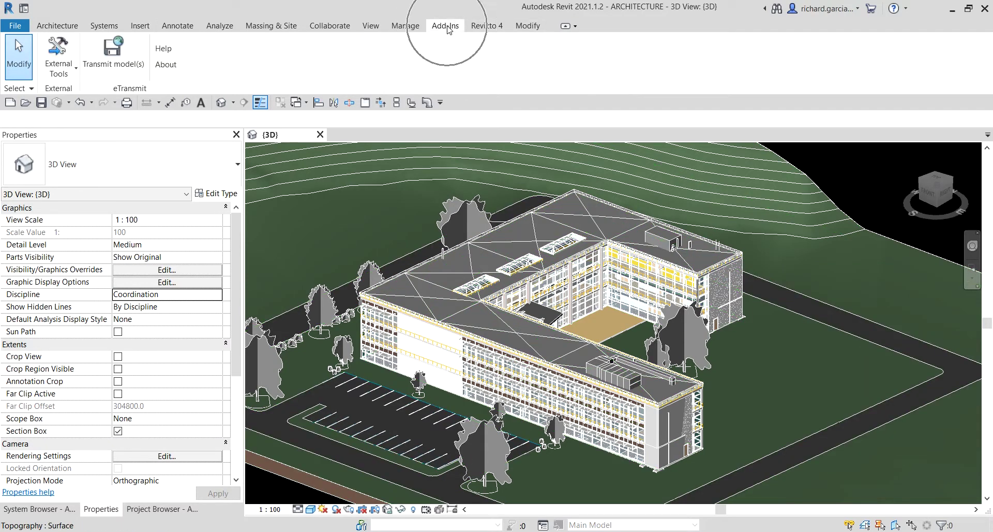
{"action": "left_click", "coordinate": [57, 73]}
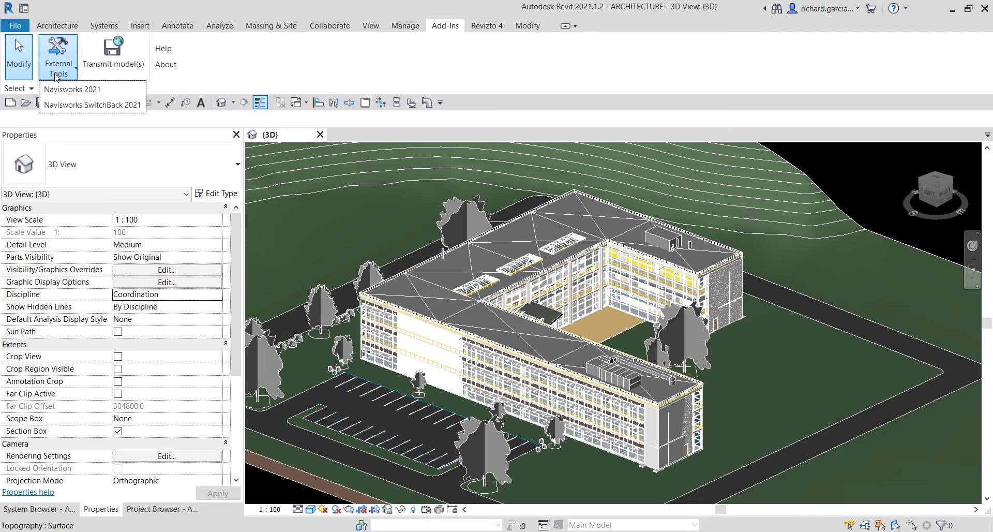
{"action": "left_click", "coordinate": [417, 77]}
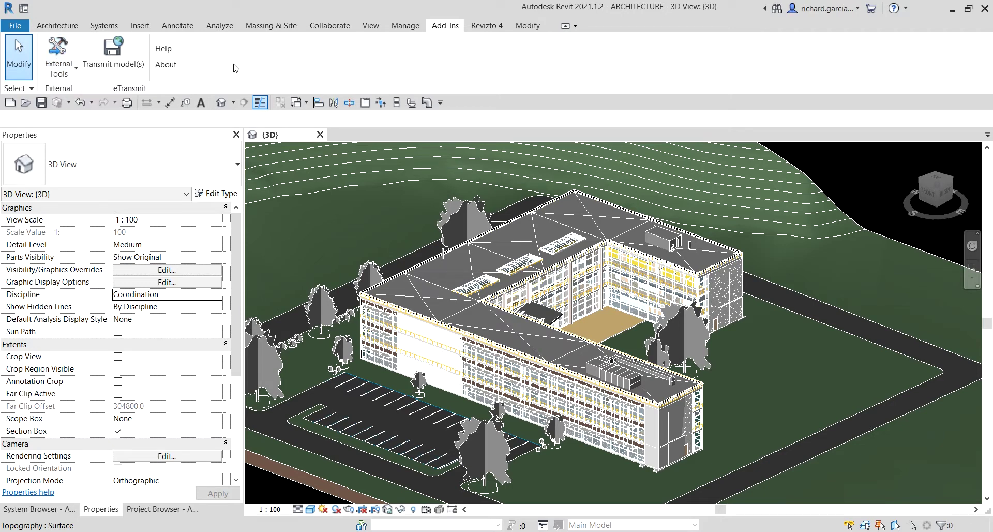
Begin an NWC export named ARCHITECTURE, then cancel it without saving
{"action": "left_click", "coordinate": [15, 25]}
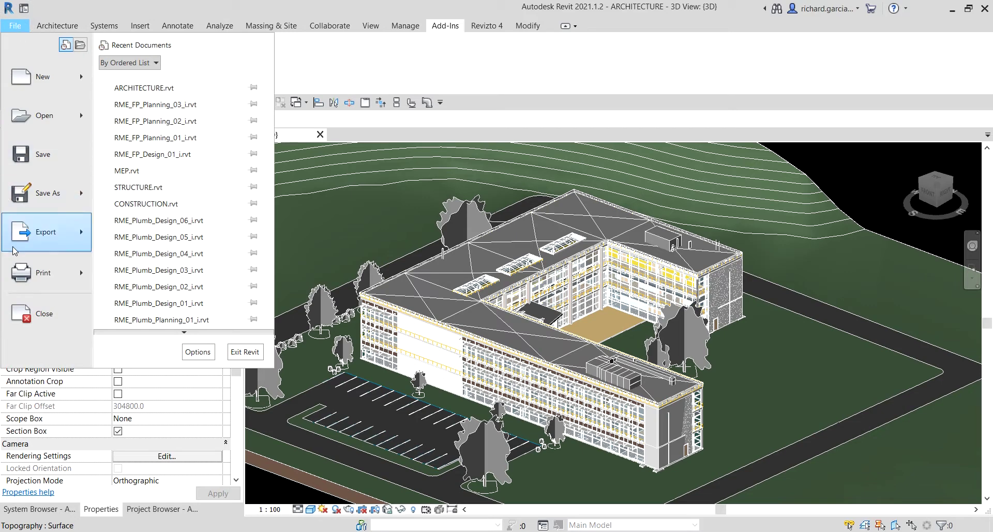
{"action": "left_click", "coordinate": [82, 237]}
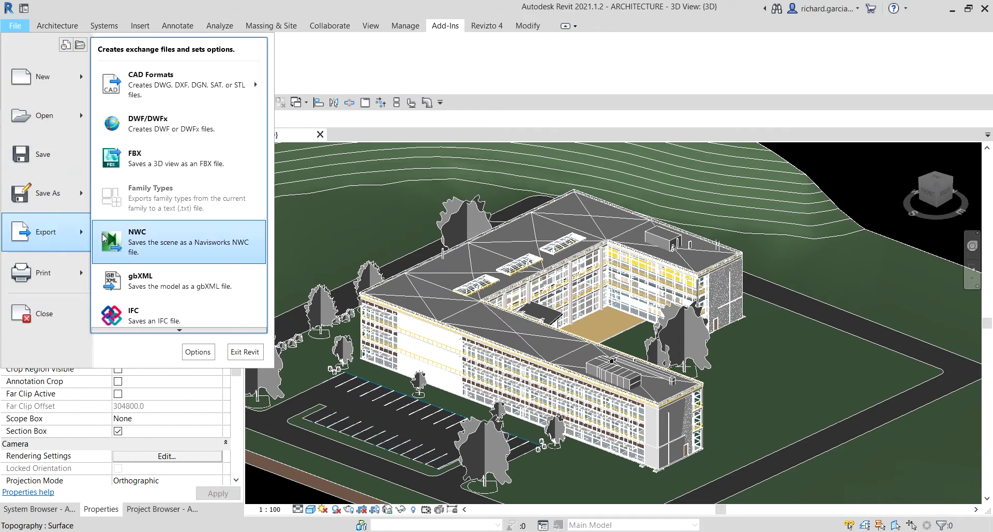
{"action": "left_click", "coordinate": [150, 243]}
{"action": "left_click", "coordinate": [150, 244]}
{"action": "left_click", "coordinate": [150, 243]}
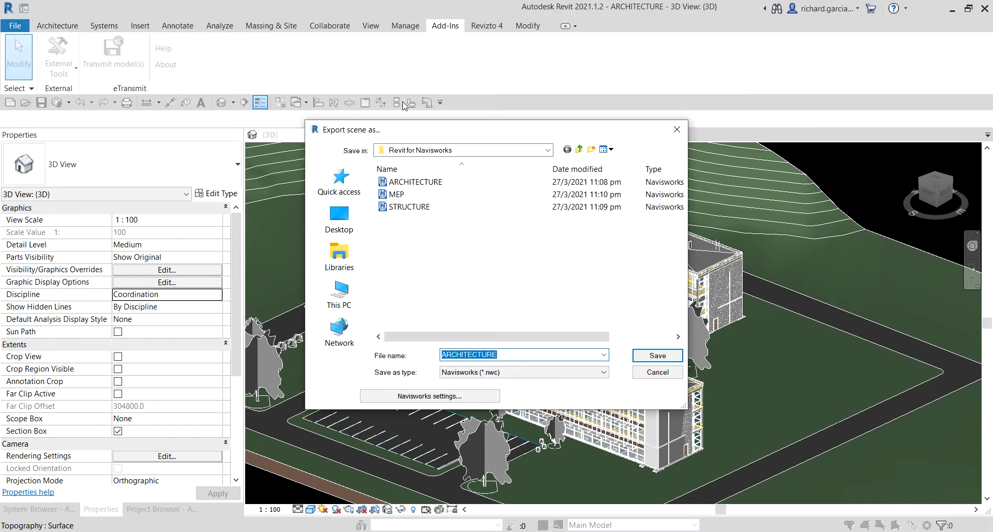
{"action": "left_click_drag", "start_coordinate": [397, 131], "coordinate": [391, 80]}
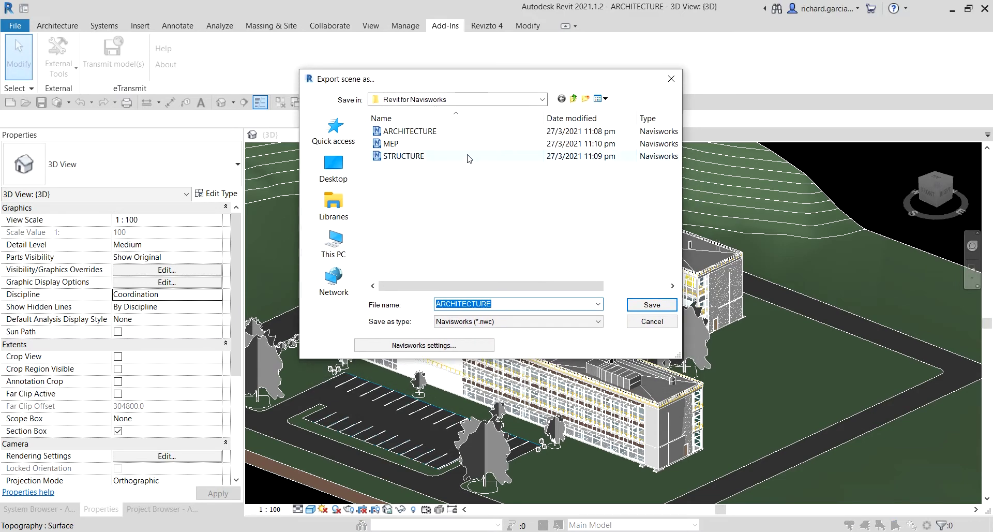
{"action": "left_click_drag", "start_coordinate": [485, 80], "coordinate": [265, 47]}
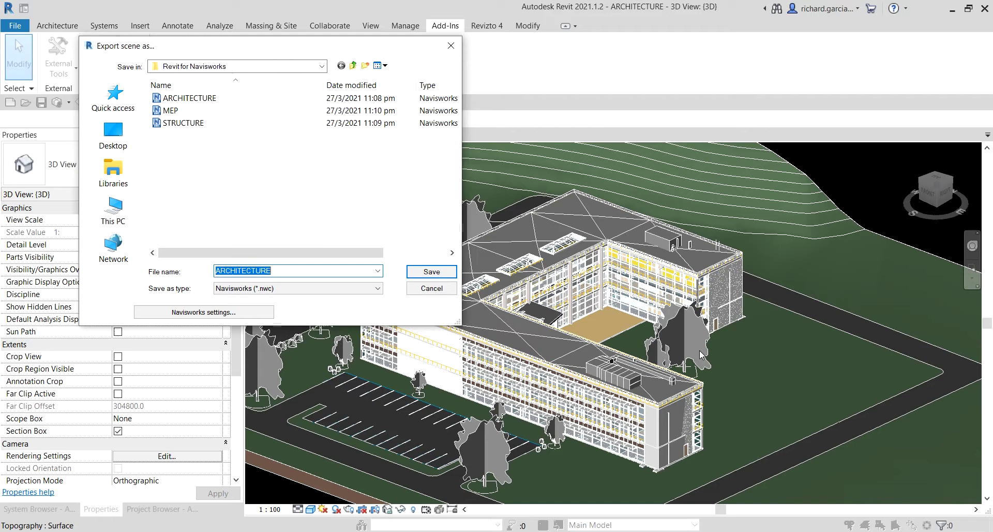
{"action": "left_click", "coordinate": [437, 290]}
{"action": "scroll", "coordinate": [749, 420], "scroll_direction": "down", "scroll_amount": 5}
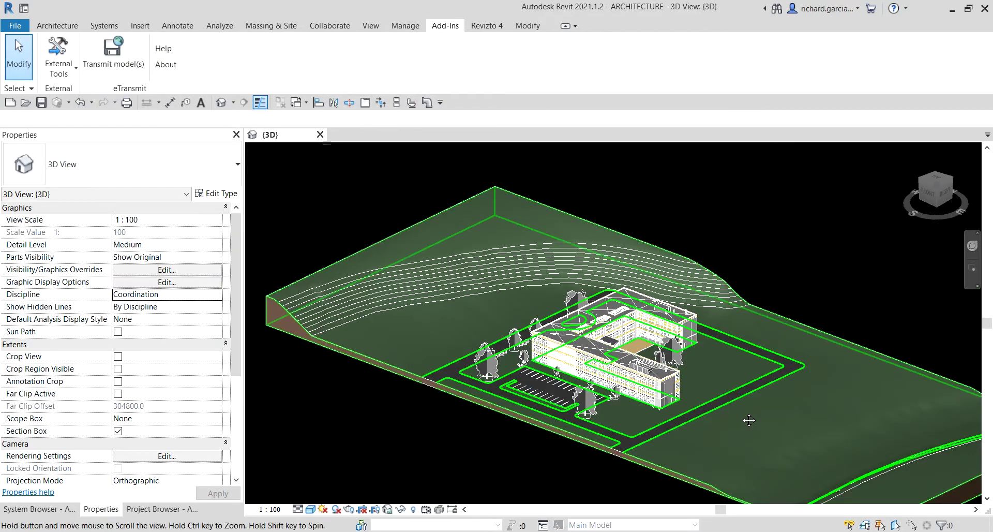
Unhide the 3D view's hidden section box using Reveal Hidden Elements
{"action": "middle_click_drag", "start_coordinate": [749, 420], "coordinate": [828, 301]}
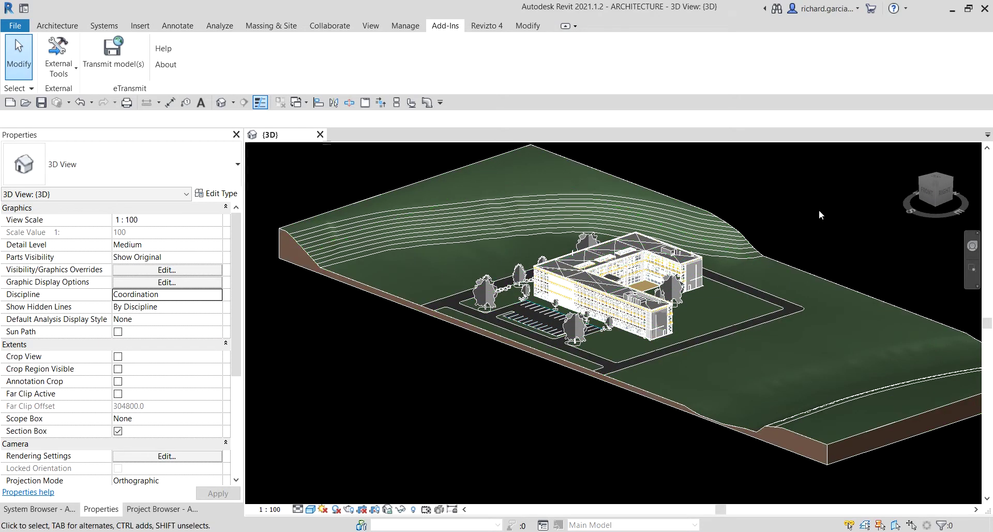
{"action": "scroll", "coordinate": [801, 223], "scroll_direction": "down", "scroll_amount": 3}
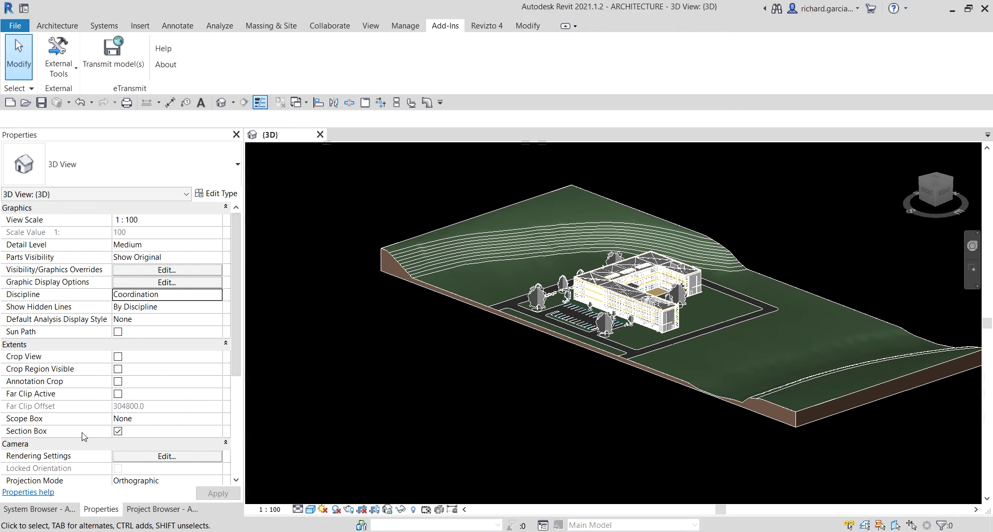
{"action": "left_click", "coordinate": [414, 511]}
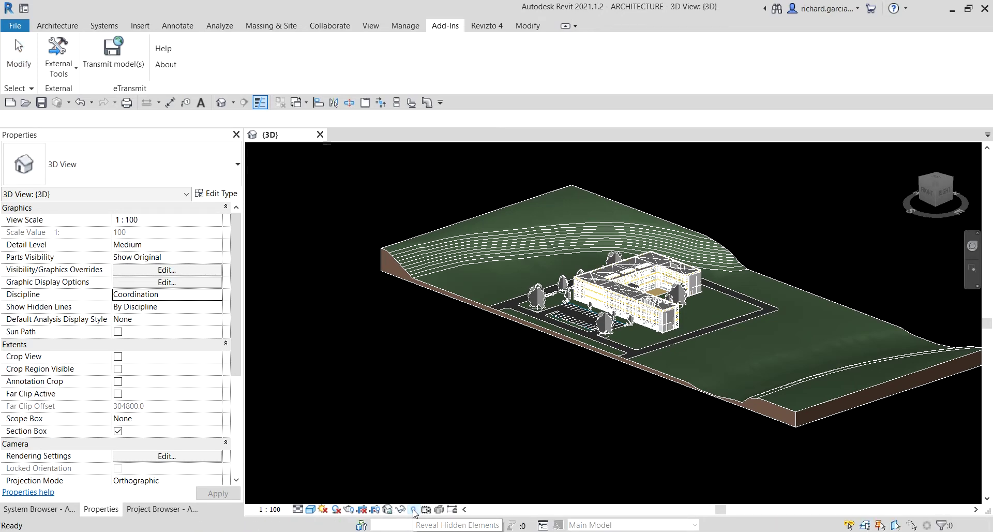
{"action": "left_click", "coordinate": [469, 307]}
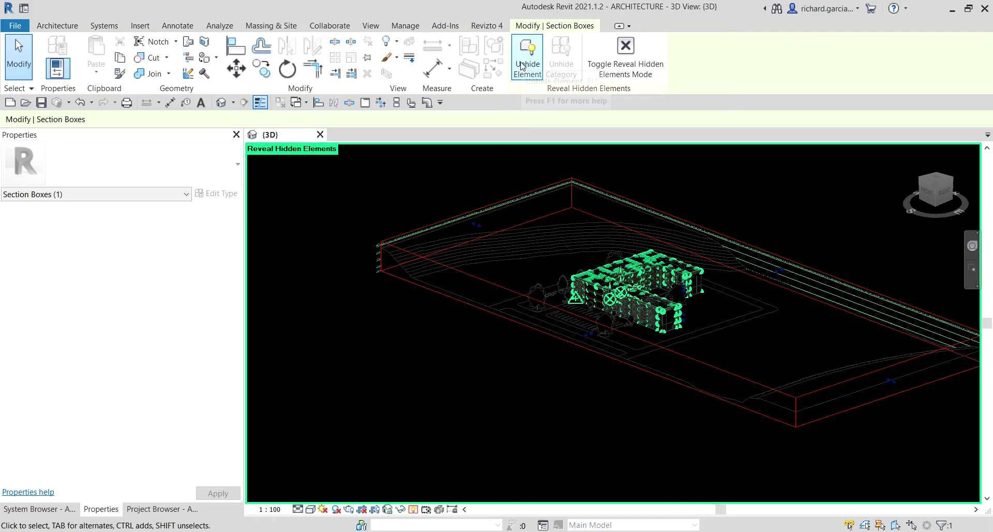
{"action": "left_click", "coordinate": [521, 65]}
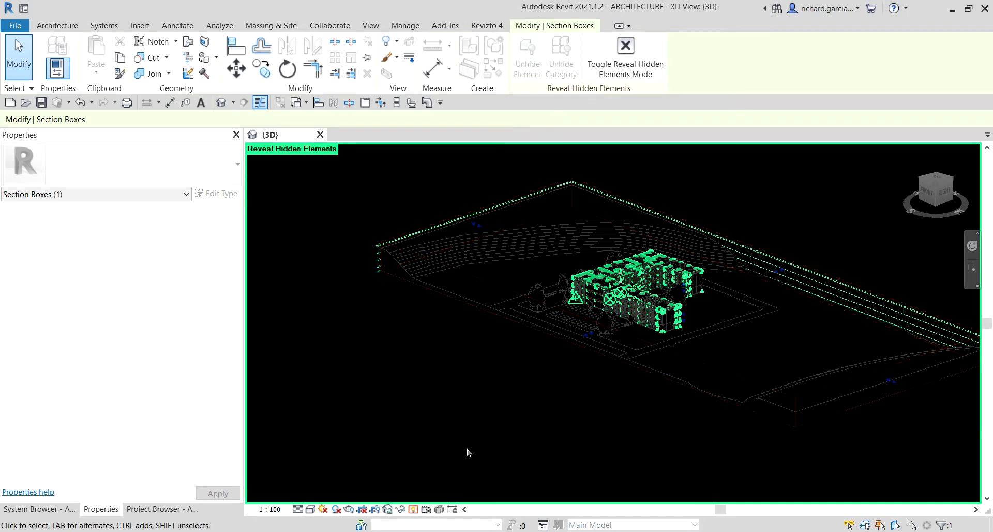
{"action": "left_click", "coordinate": [625, 57]}
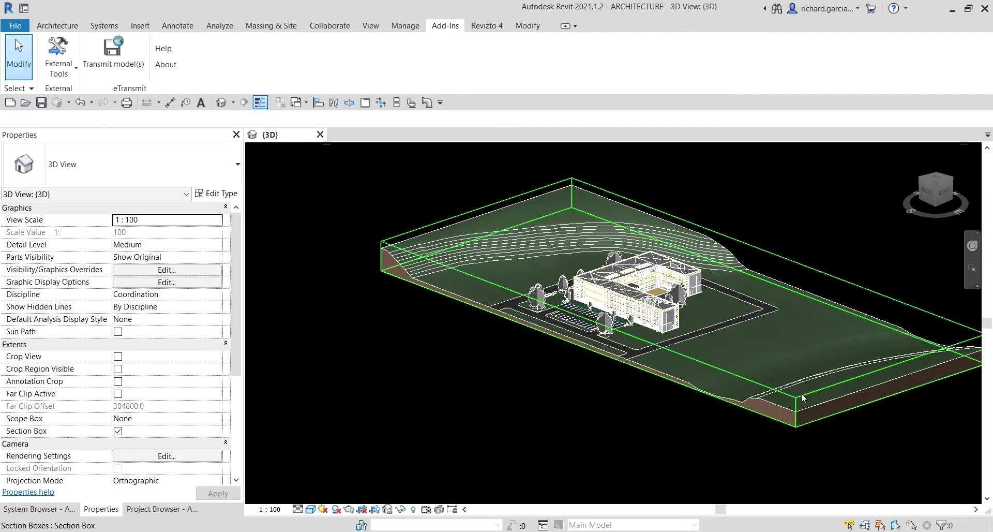
Drag a section box face inward toward the building
{"action": "left_click", "coordinate": [802, 392]}
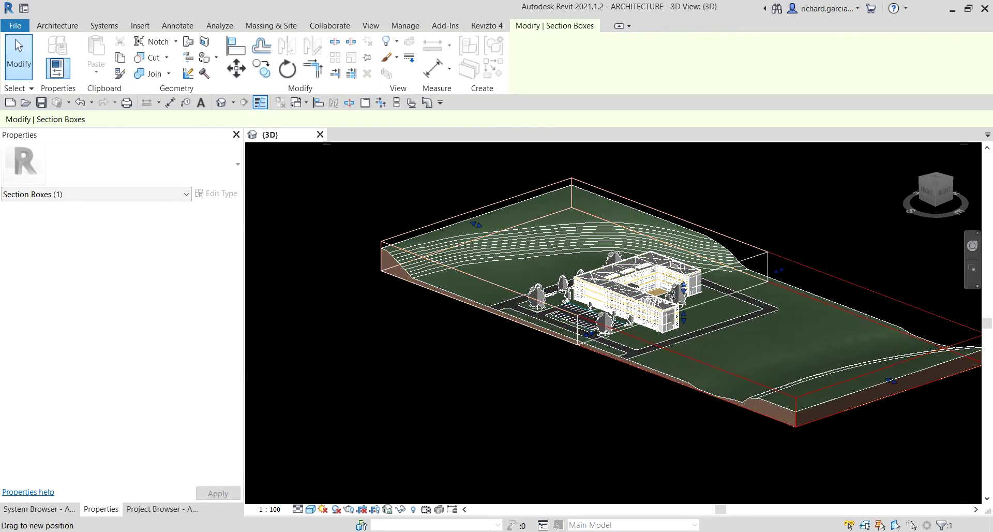
{"action": "left_click_drag", "start_coordinate": [802, 393], "coordinate": [655, 393]}
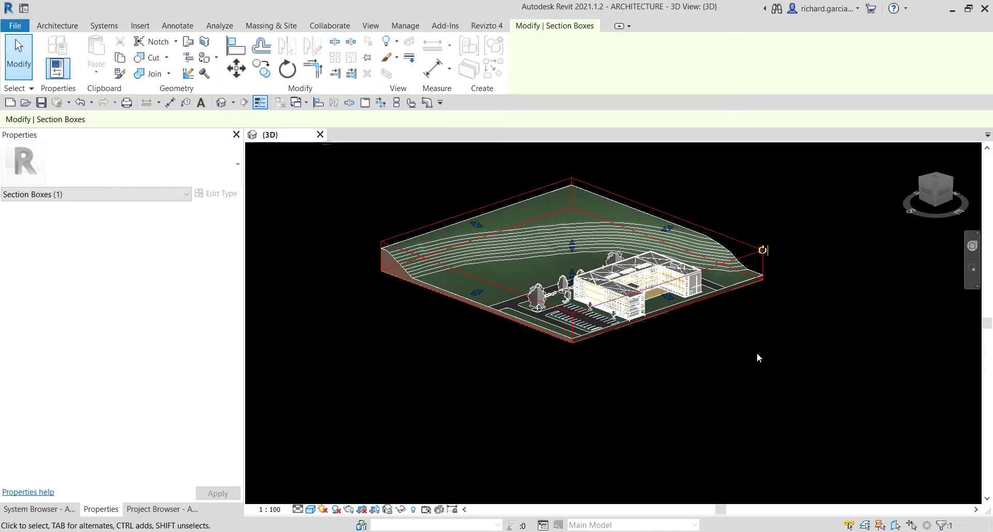
{"action": "scroll", "coordinate": [734, 402], "scroll_direction": "up", "scroll_amount": 3}
{"action": "left_click", "coordinate": [734, 401]}
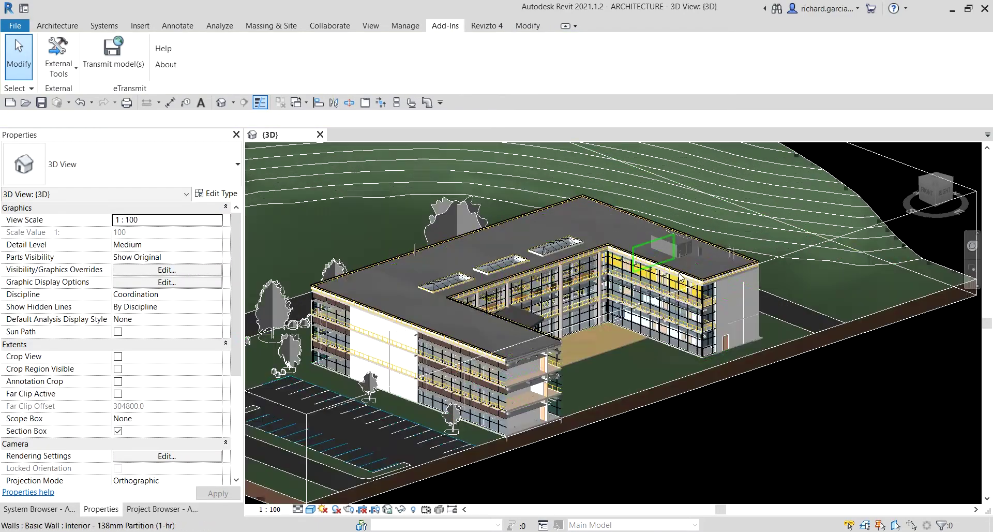
{"action": "scroll", "coordinate": [634, 442], "scroll_direction": "up", "scroll_amount": 3}
{"action": "left_click", "coordinate": [633, 441]}
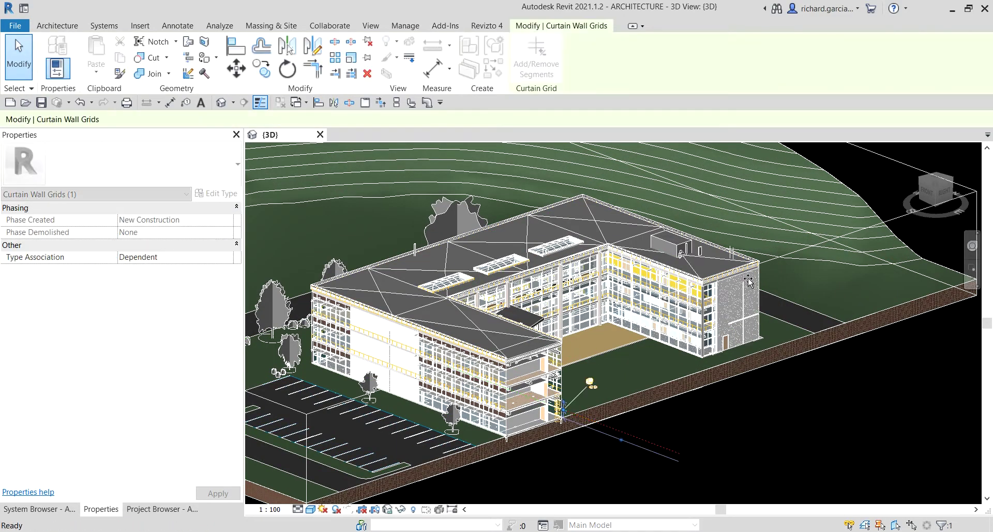
{"action": "left_click", "coordinate": [626, 449]}
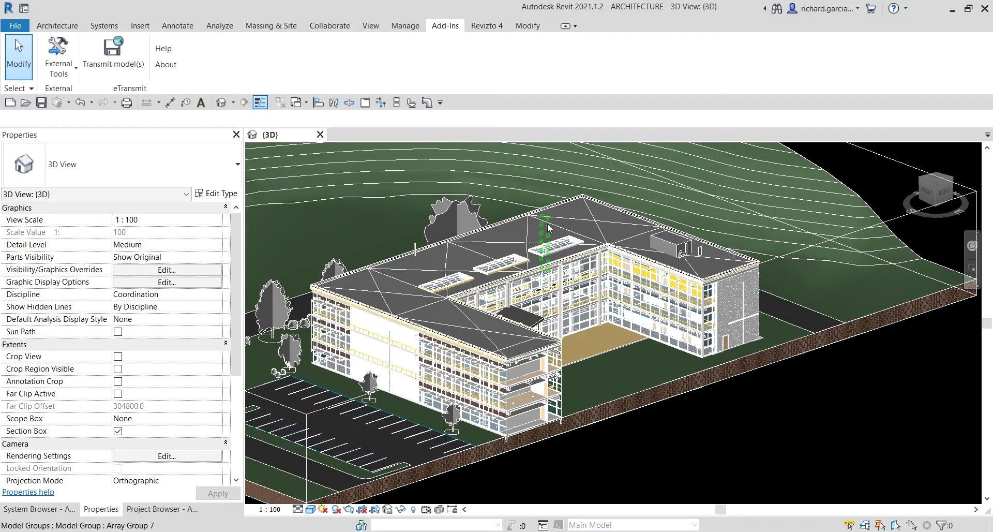
{"action": "scroll", "coordinate": [595, 228], "scroll_direction": "down", "scroll_amount": 5}
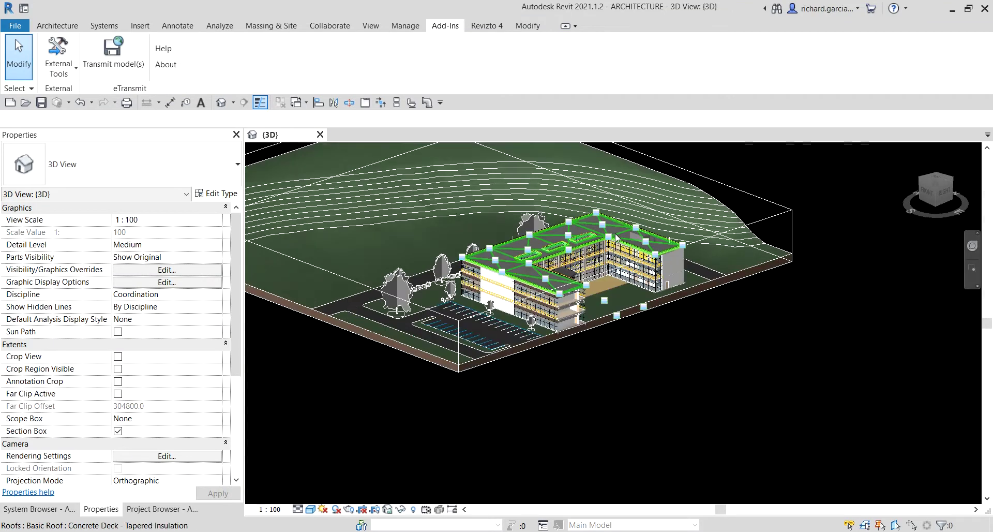
Select the 543 building elements and fit a section box around them
{"action": "left_click", "coordinate": [669, 222]}
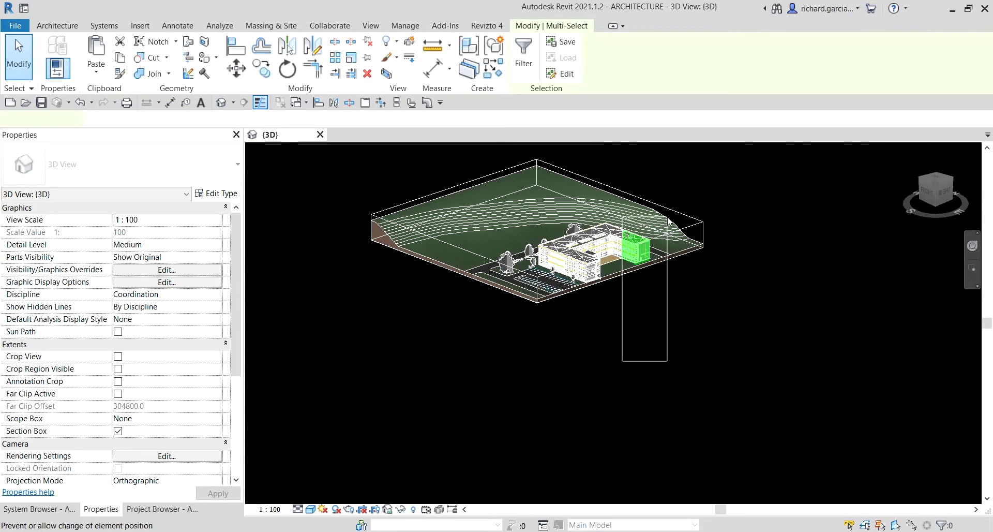
{"action": "left_click", "coordinate": [386, 81]}
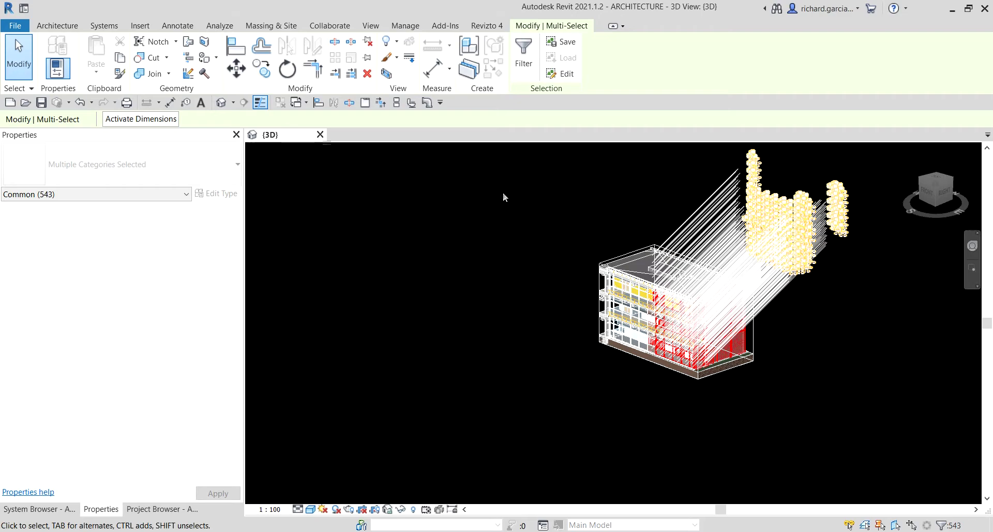
{"action": "left_click", "coordinate": [799, 341]}
{"action": "scroll", "coordinate": [808, 310], "scroll_direction": "up", "scroll_amount": 3}
{"action": "middle_click_drag", "start_coordinate": [808, 310], "coordinate": [754, 332], "text": "shift"}
{"action": "left_click", "coordinate": [761, 204]}
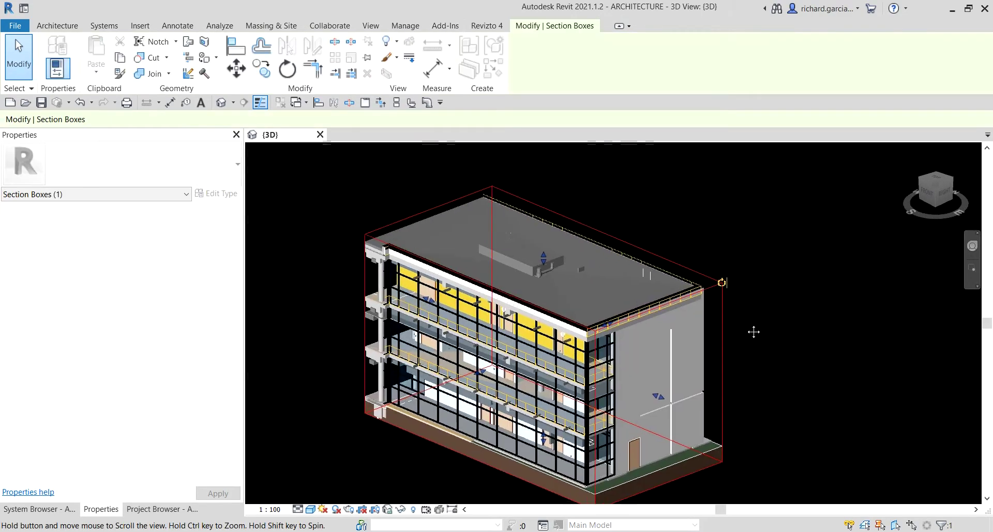
{"action": "scroll", "coordinate": [731, 289], "scroll_direction": "down", "scroll_amount": 2}
{"action": "left_click", "coordinate": [806, 321]}
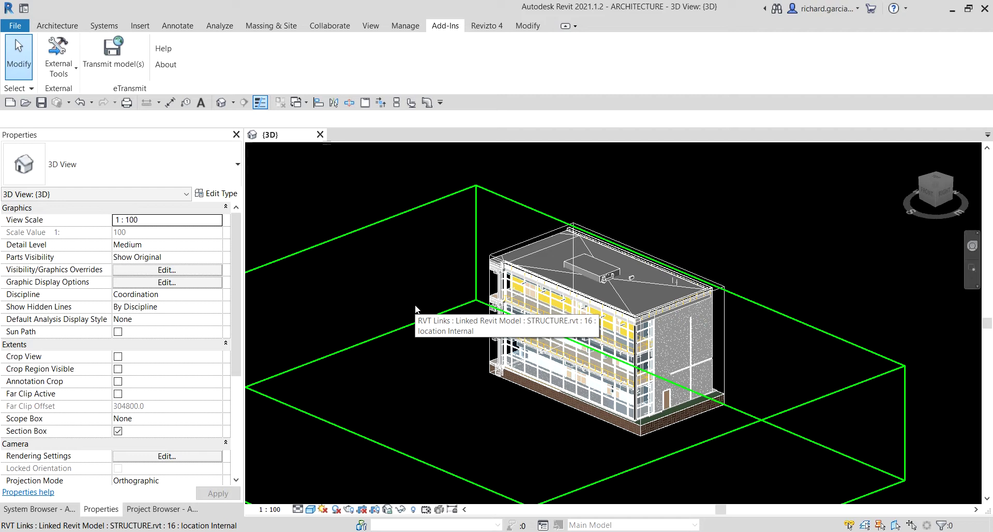
Uncheck Section Box in the 3D view properties and frame the full site
{"action": "left_click", "coordinate": [118, 436]}
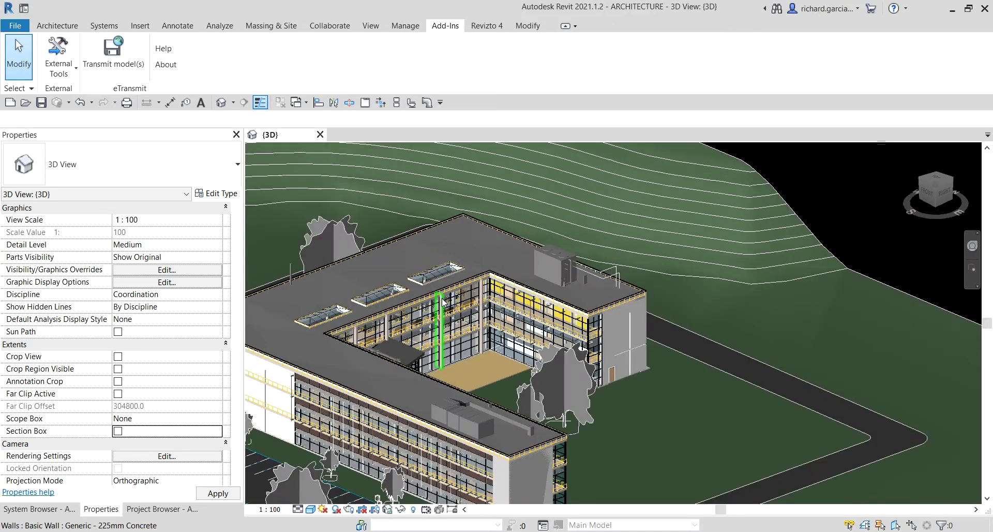
{"action": "scroll", "coordinate": [446, 310], "scroll_direction": "down", "scroll_amount": 5}
{"action": "middle_click_drag", "start_coordinate": [543, 274], "coordinate": [584, 333]}
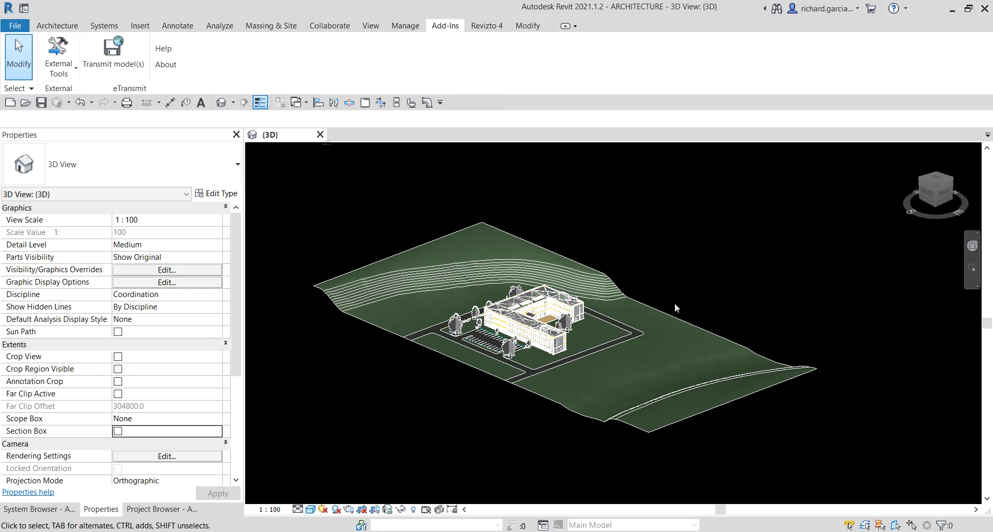
{"action": "scroll", "coordinate": [610, 353], "scroll_direction": "up", "scroll_amount": 3}
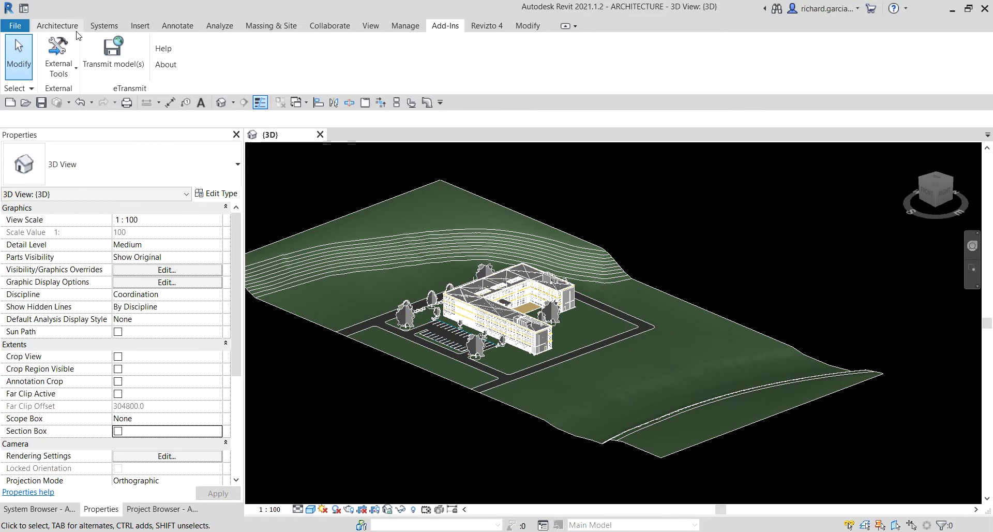
{"action": "left_click", "coordinate": [14, 26]}
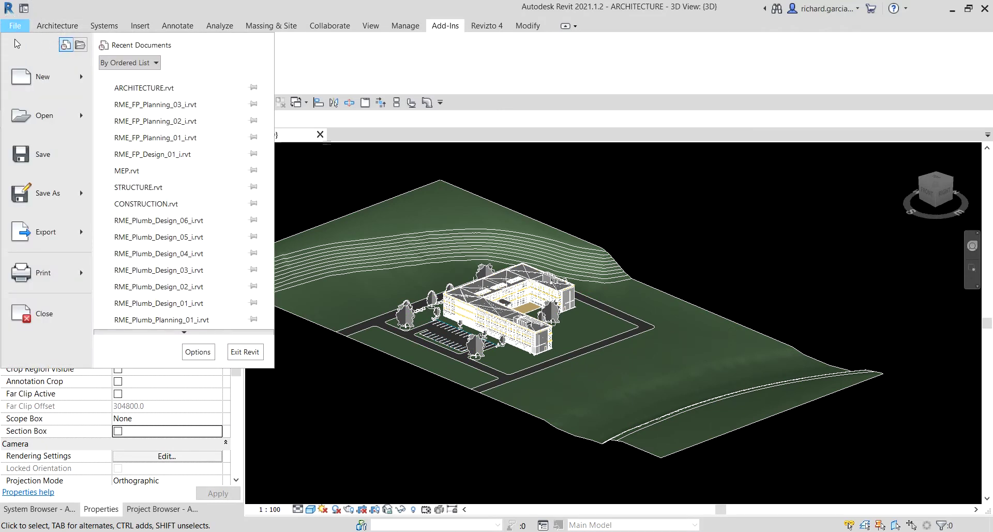
{"action": "mouse_move", "coordinate": [79, 236]}
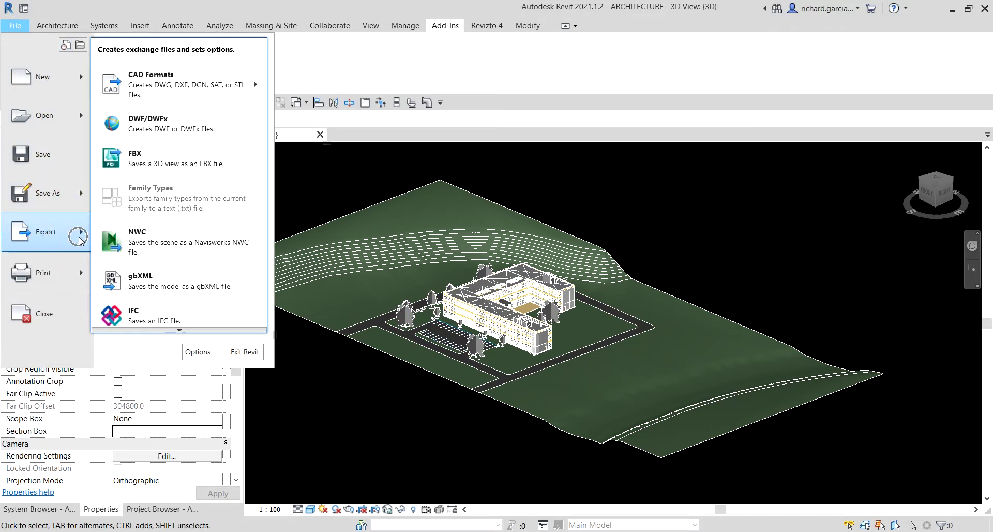
{"action": "left_click", "coordinate": [158, 243]}
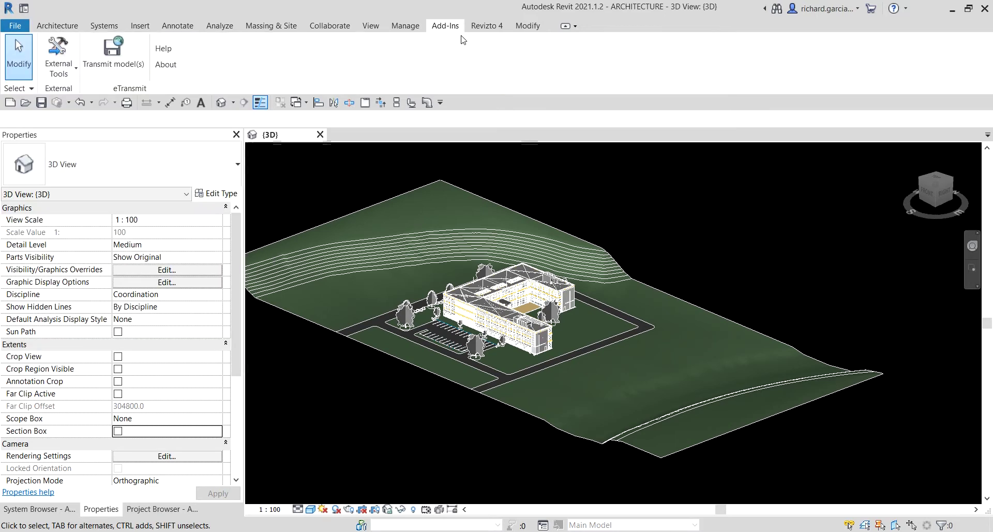
{"action": "left_click", "coordinate": [58, 61]}
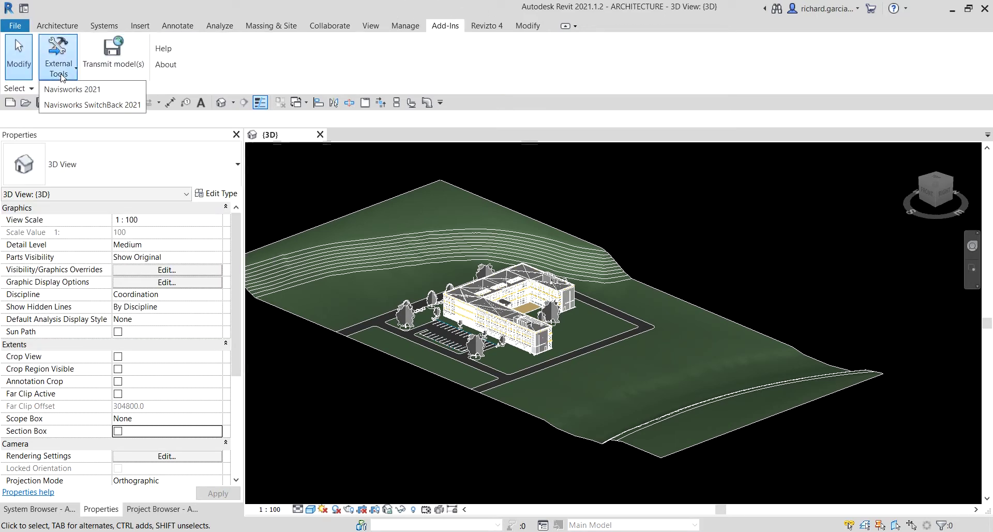
{"action": "left_click", "coordinate": [72, 89]}
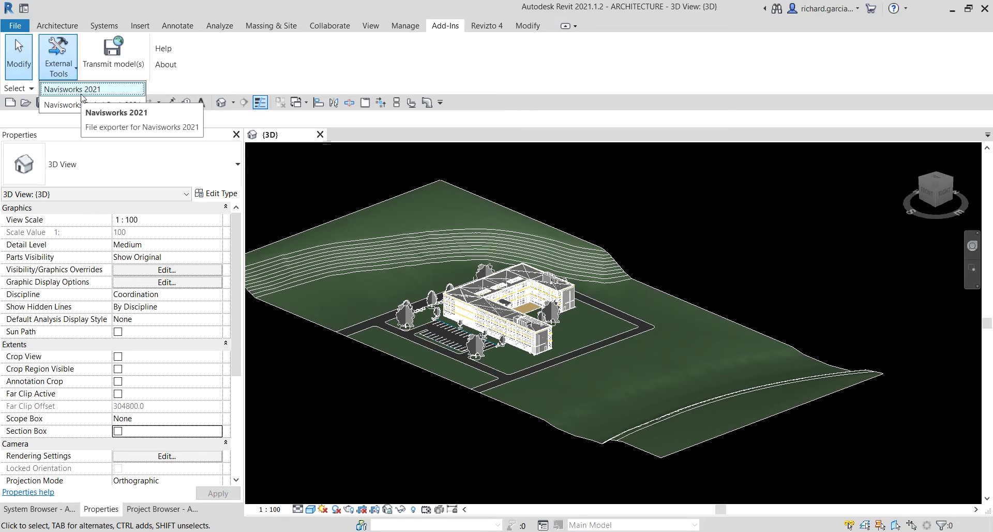
{"action": "left_click", "coordinate": [315, 172]}
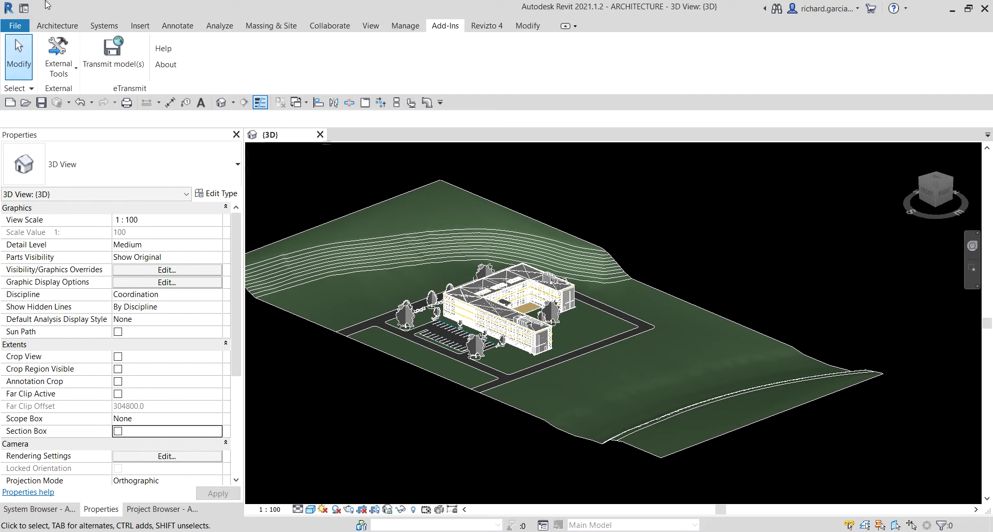
Start an NWC export named ARCHITECTURE in the Revit for Navisworks folder
{"action": "left_click", "coordinate": [16, 25]}
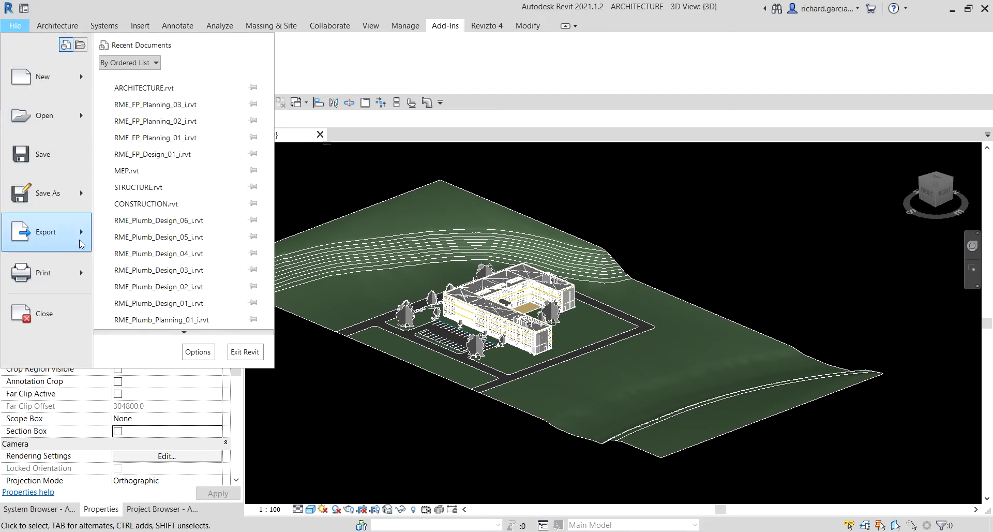
{"action": "mouse_move", "coordinate": [82, 235]}
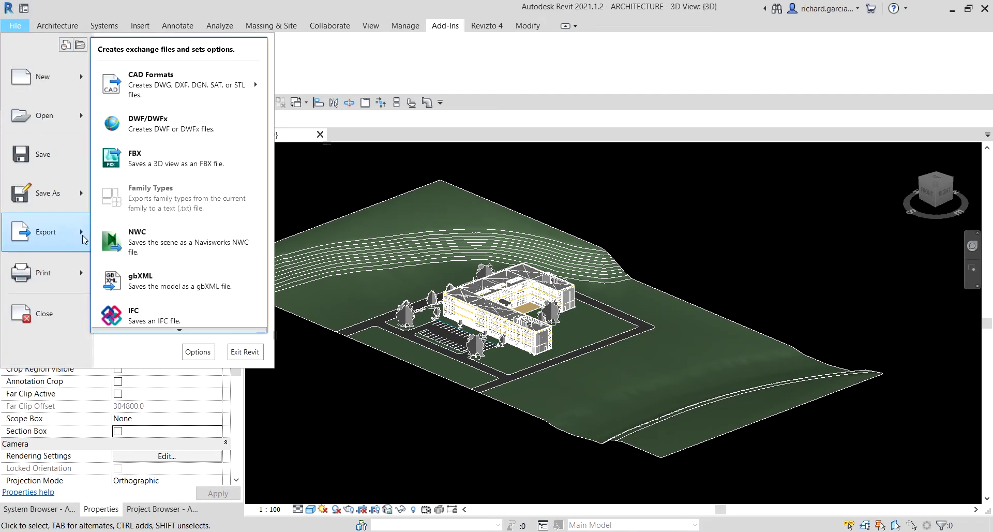
{"action": "left_click", "coordinate": [180, 251]}
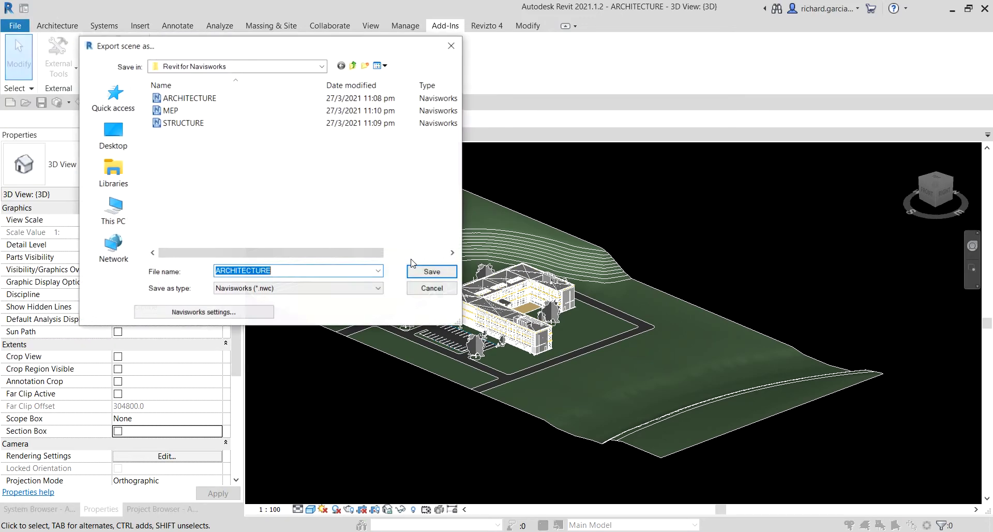
{"action": "left_click_drag", "start_coordinate": [234, 23], "coordinate": [436, 135]}
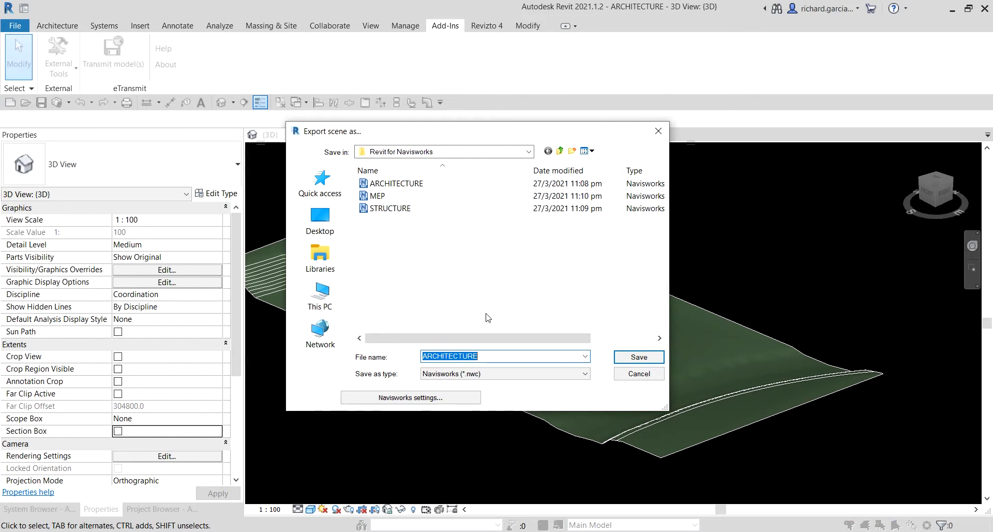
In Navisworks settings, keep Shared coordinates and enable Convert linked files
{"action": "left_click", "coordinate": [423, 399]}
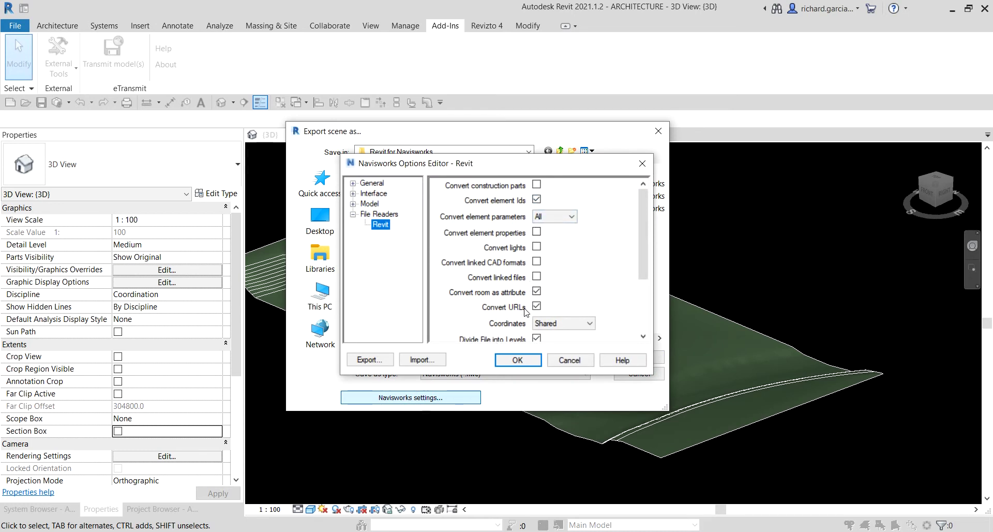
{"action": "left_click", "coordinate": [563, 325]}
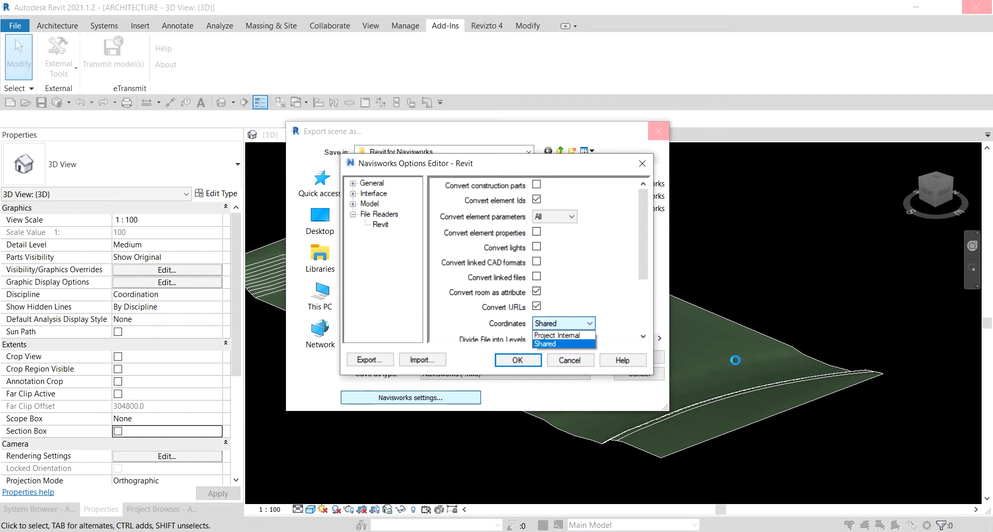
{"action": "left_click", "coordinate": [547, 344]}
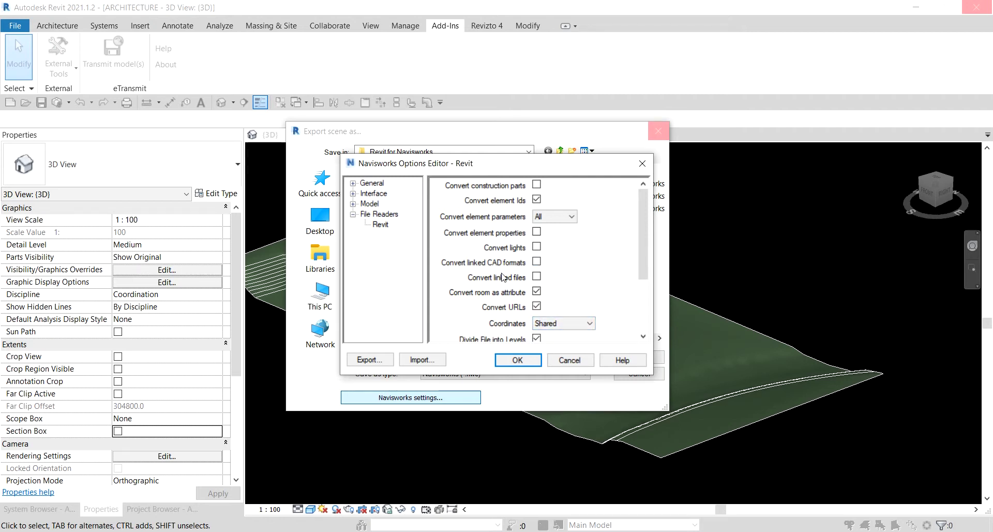
{"action": "left_click", "coordinate": [537, 277]}
{"action": "scroll", "coordinate": [536, 278], "scroll_direction": "down", "scroll_amount": 3}
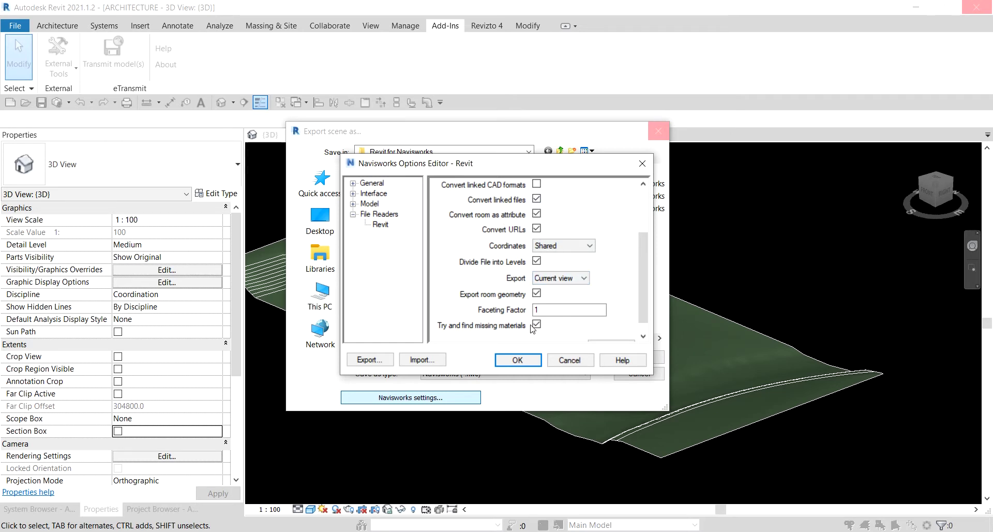
{"action": "left_click", "coordinate": [528, 361]}
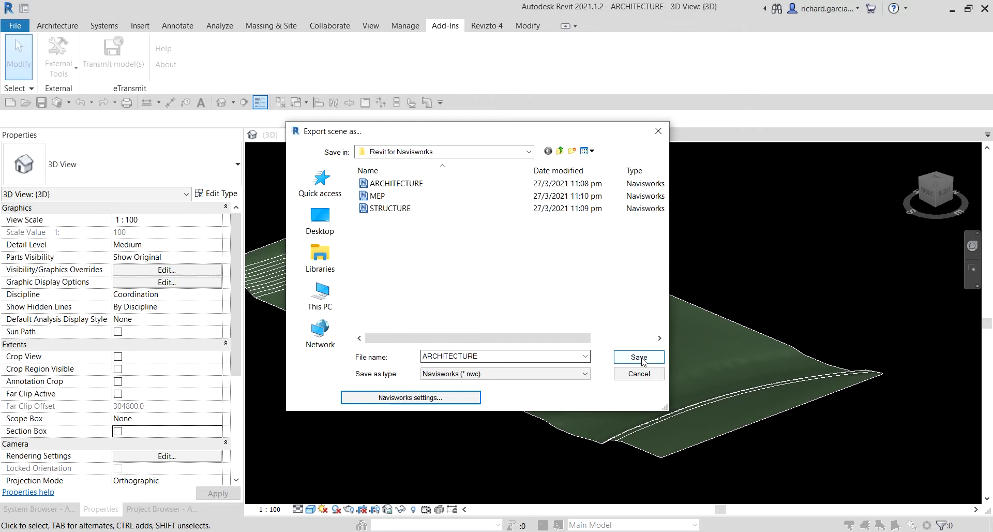
Create a new folder named SAMPLE EXPORT in the export dialog and open it
{"action": "left_click", "coordinate": [516, 356]}
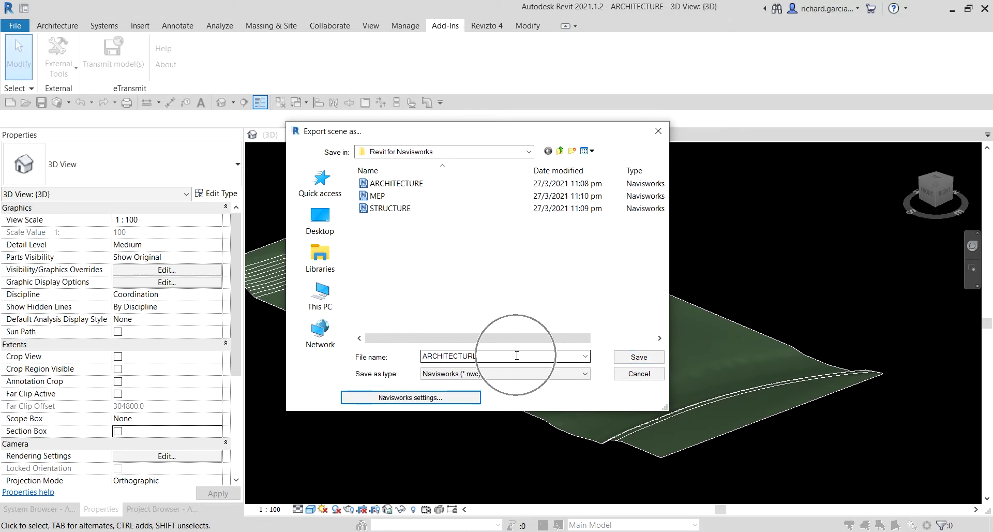
{"action": "left_click", "coordinate": [517, 355]}
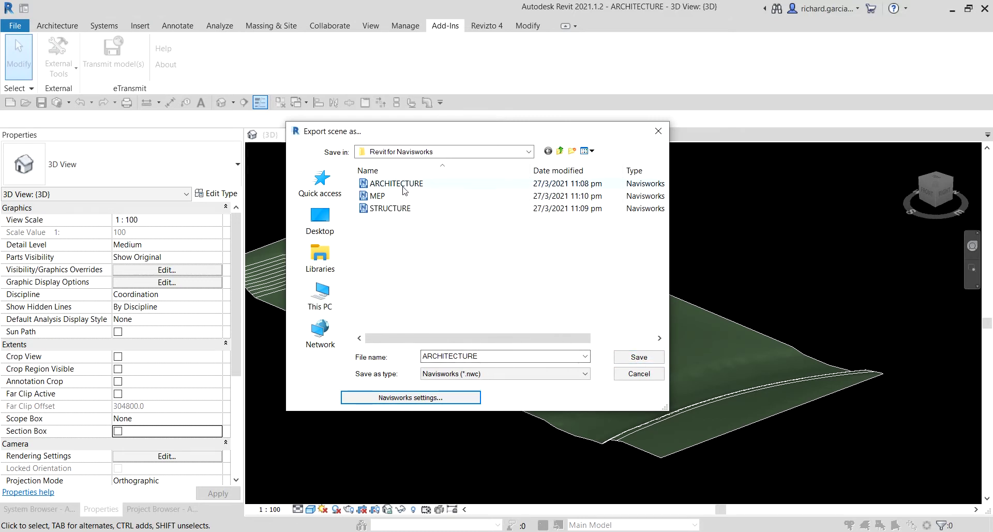
{"action": "left_click", "coordinate": [572, 151]}
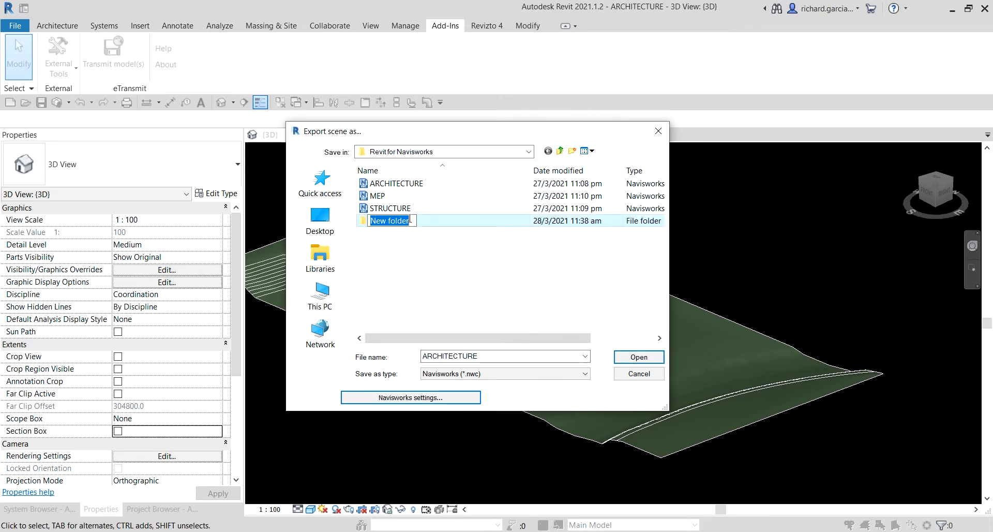
{"action": "type", "text": "SAMPLE E"}
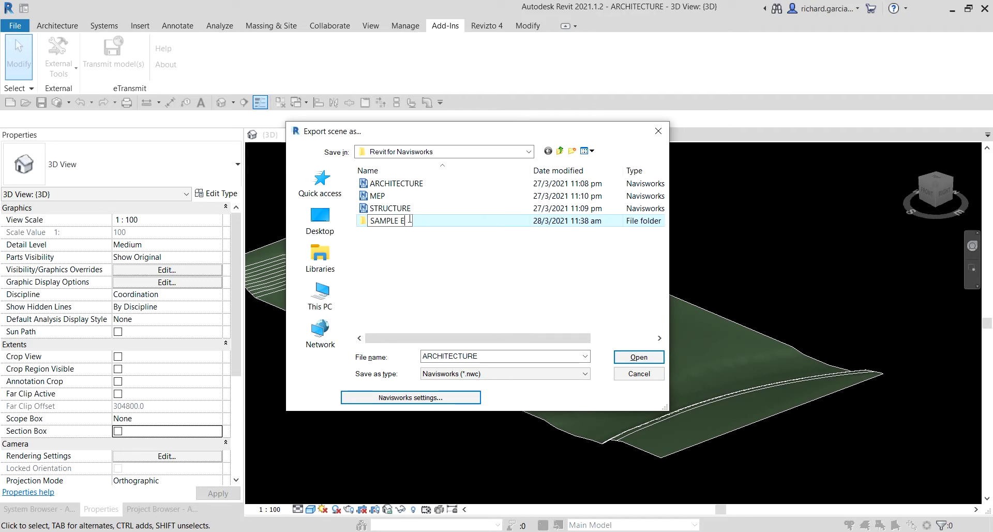
{"action": "type", "text": "XPORT"}
{"action": "key", "text": "Return"}
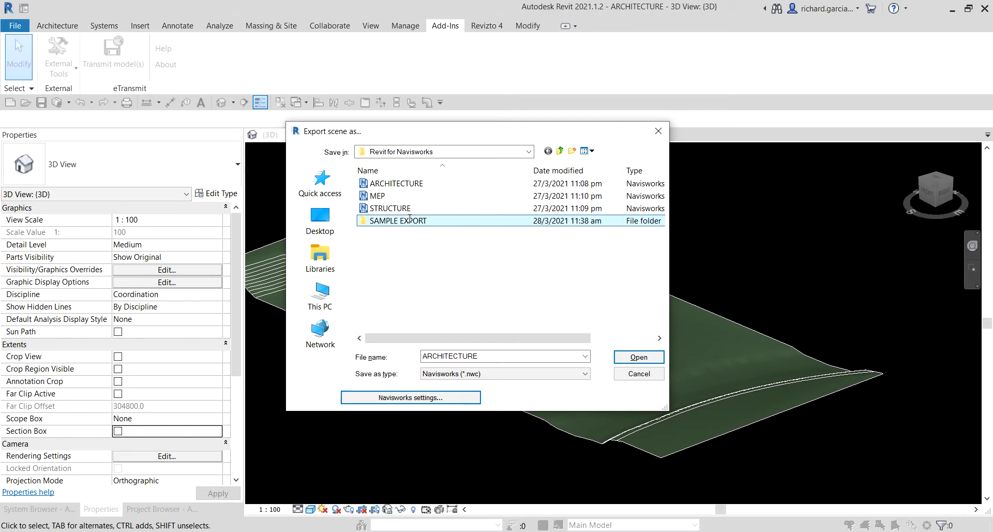
{"action": "double_click", "coordinate": [411, 221]}
Save the NWC export as COORDINATION inside SAMPLE EXPORT
{"action": "double_click", "coordinate": [491, 356]}
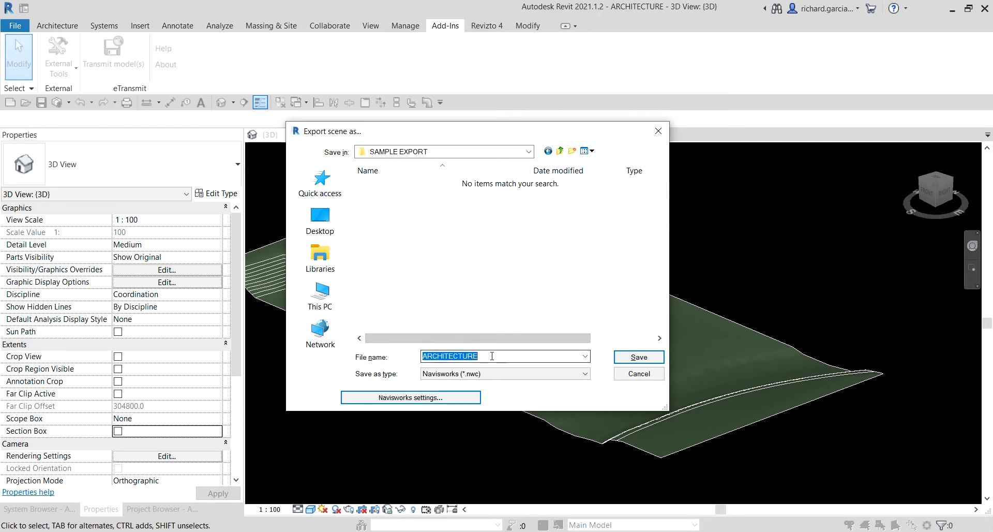
{"action": "type", "text": "COORDINATION"}
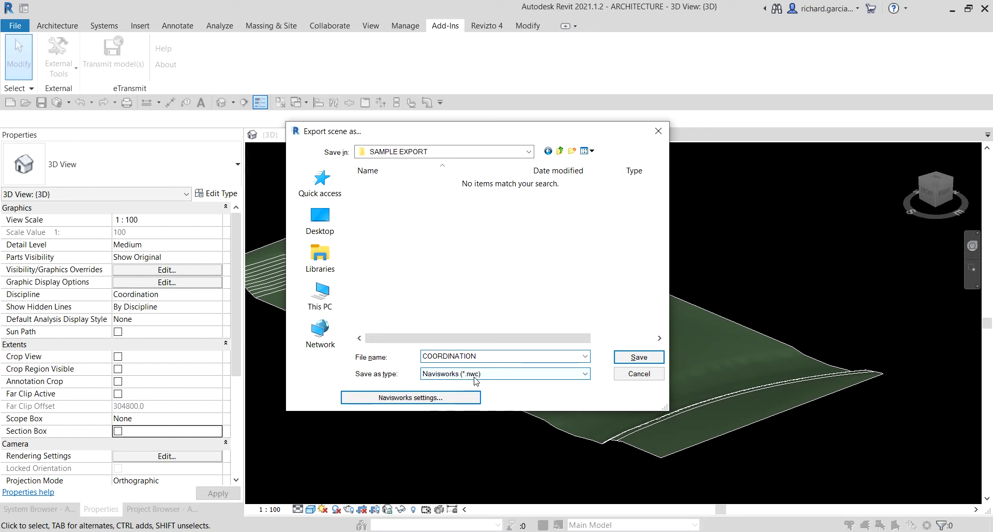
{"action": "left_click", "coordinate": [632, 358]}
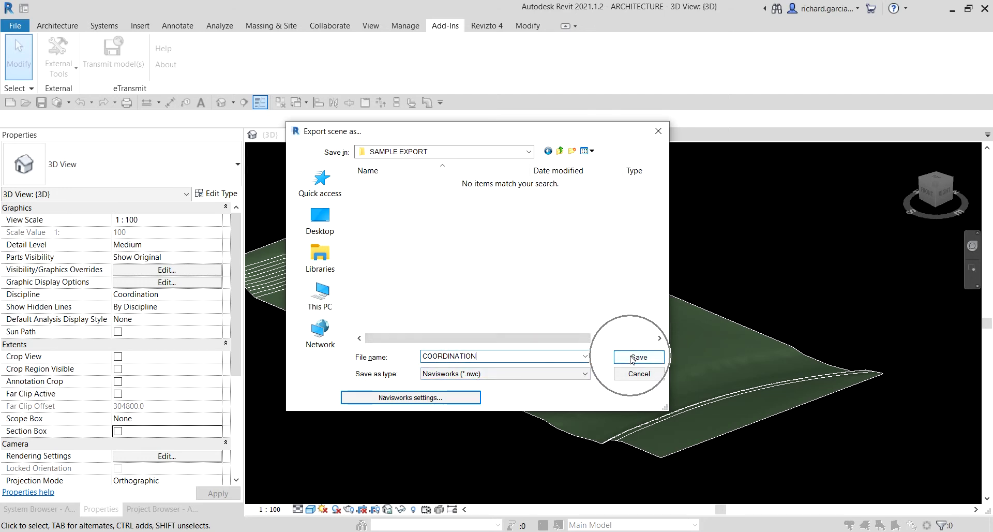
{"action": "left_click", "coordinate": [633, 358]}
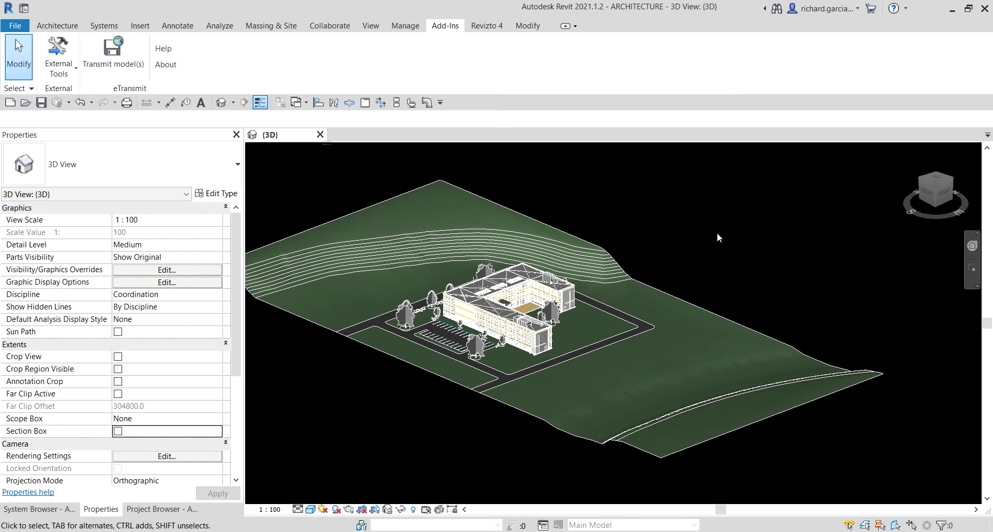
After the export completes, pan the 3D site view slightly to the right
{"action": "middle_click_drag", "start_coordinate": [714, 232], "coordinate": [753, 235]}
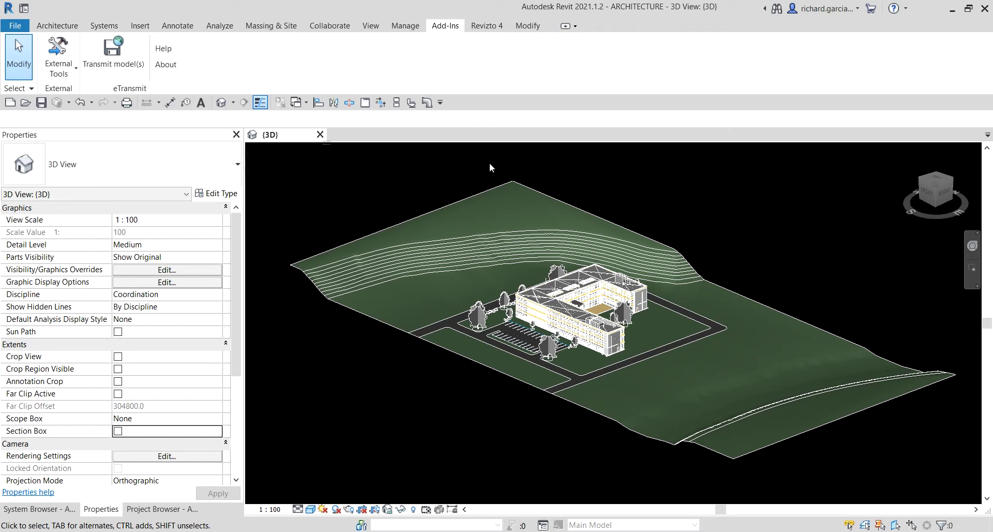
Close the {3D} view, declining to save changes to ARCHITECTURE
{"action": "left_click", "coordinate": [320, 135]}
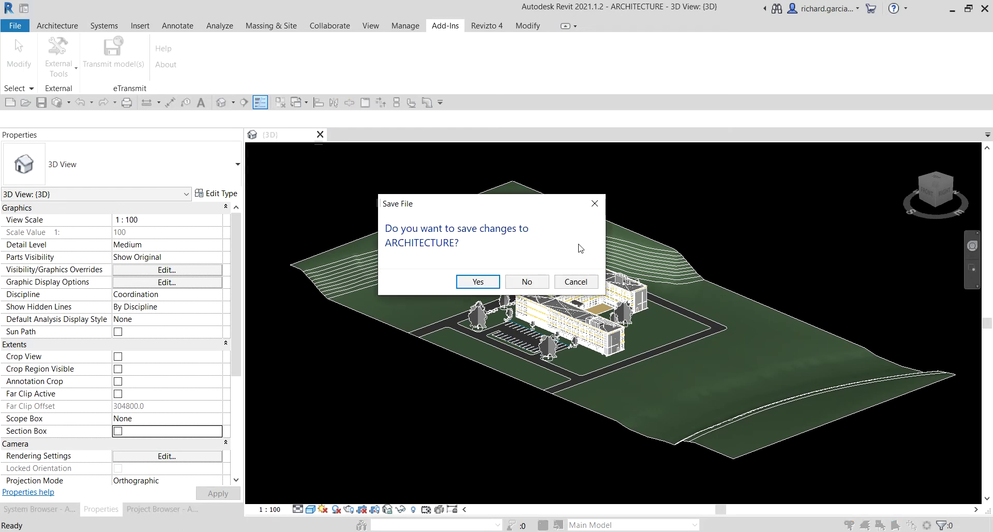
{"action": "left_click", "coordinate": [526, 282]}
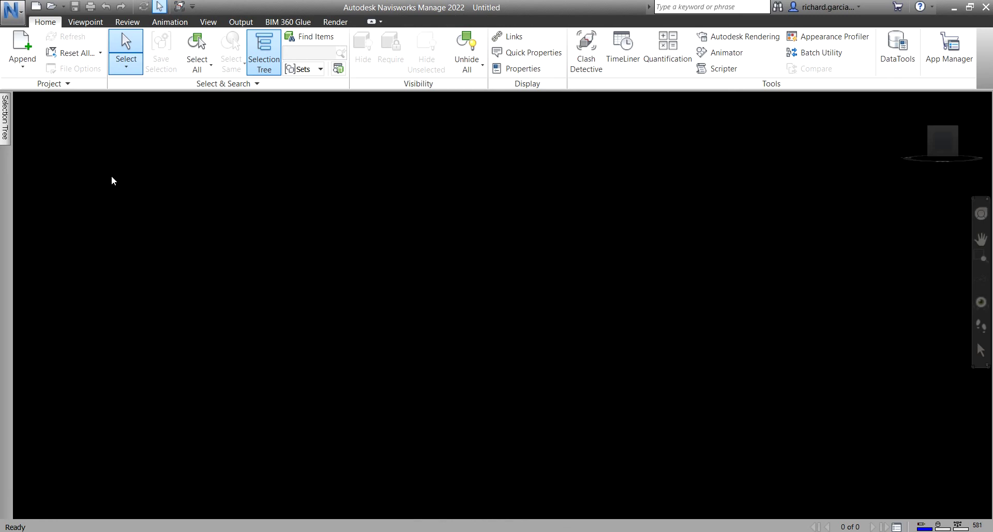
Open COORDINATION from SAMPLE EXPORT with the file type set to Navisworks Cache (*.nwc)
{"action": "left_click", "coordinate": [50, 8]}
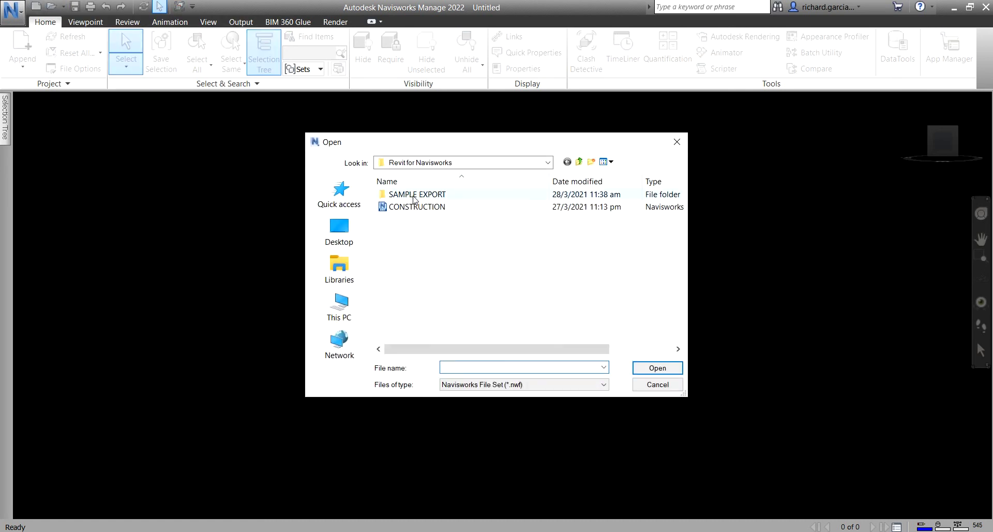
{"action": "double_click", "coordinate": [414, 197]}
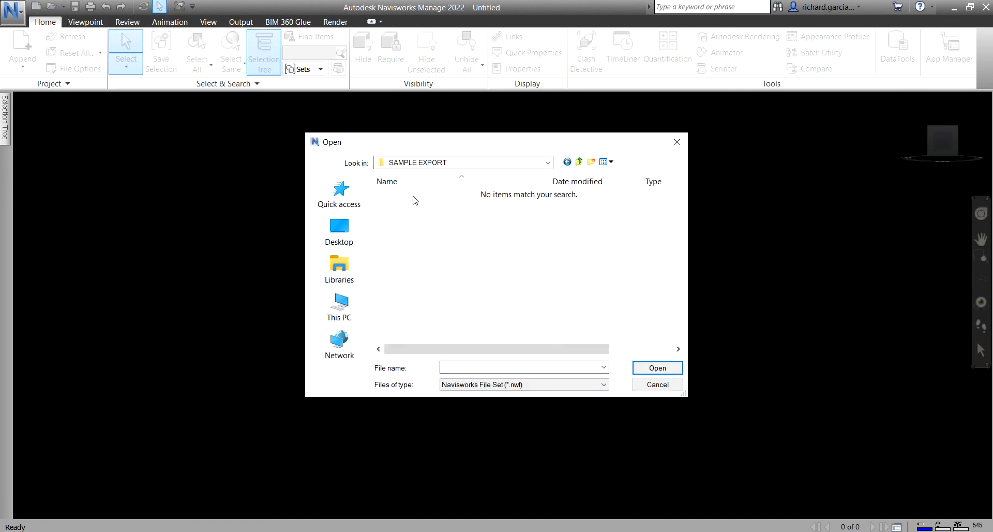
{"action": "left_click", "coordinate": [518, 387]}
{"action": "left_click", "coordinate": [518, 389]}
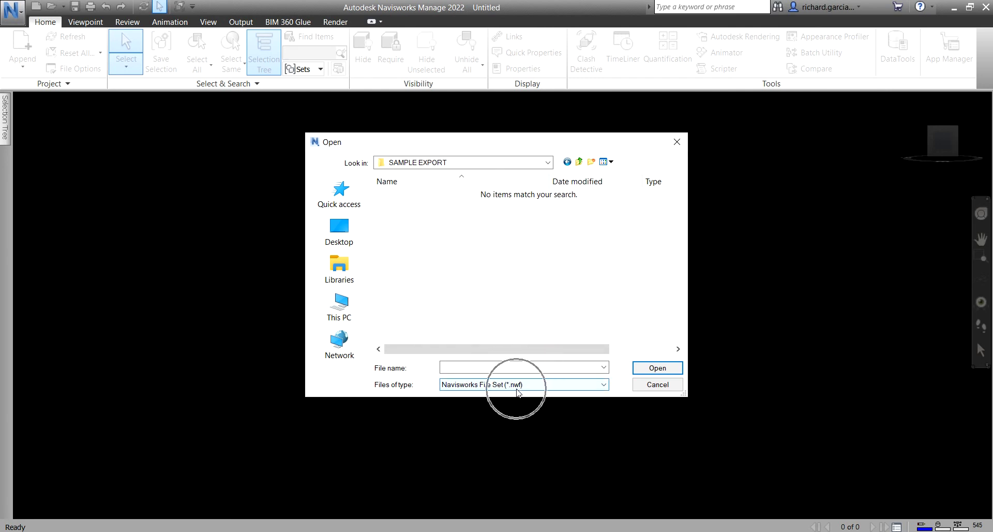
{"action": "left_click", "coordinate": [517, 388]}
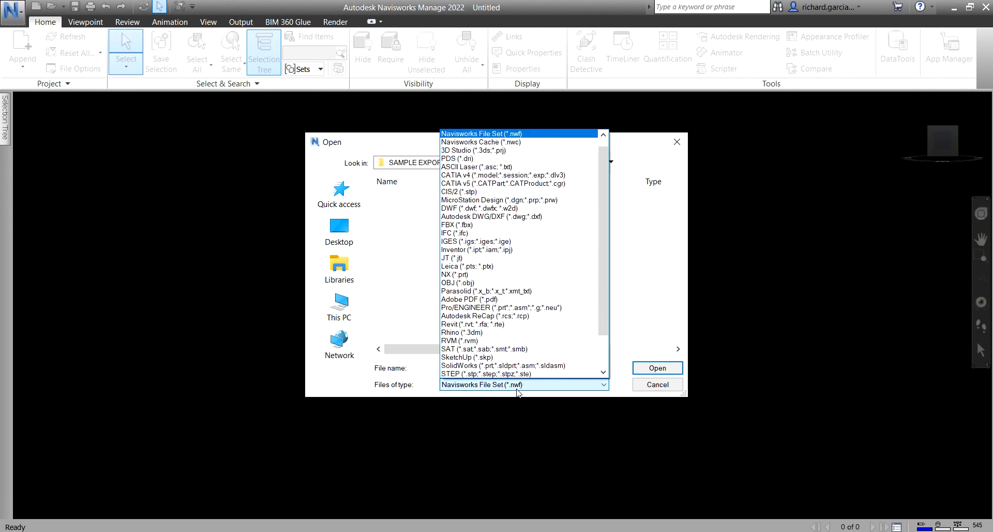
{"action": "left_click", "coordinate": [493, 142]}
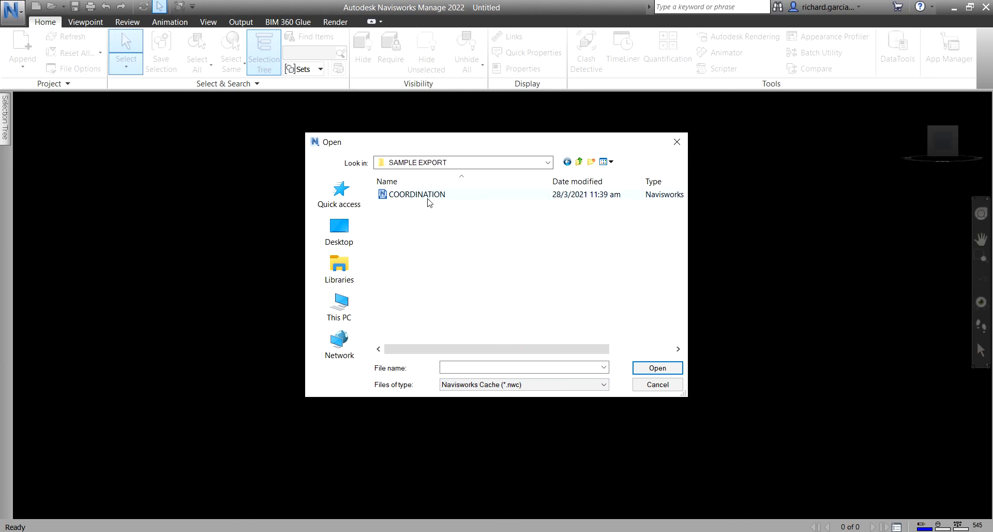
{"action": "left_click", "coordinate": [427, 195]}
{"action": "left_click", "coordinate": [657, 368]}
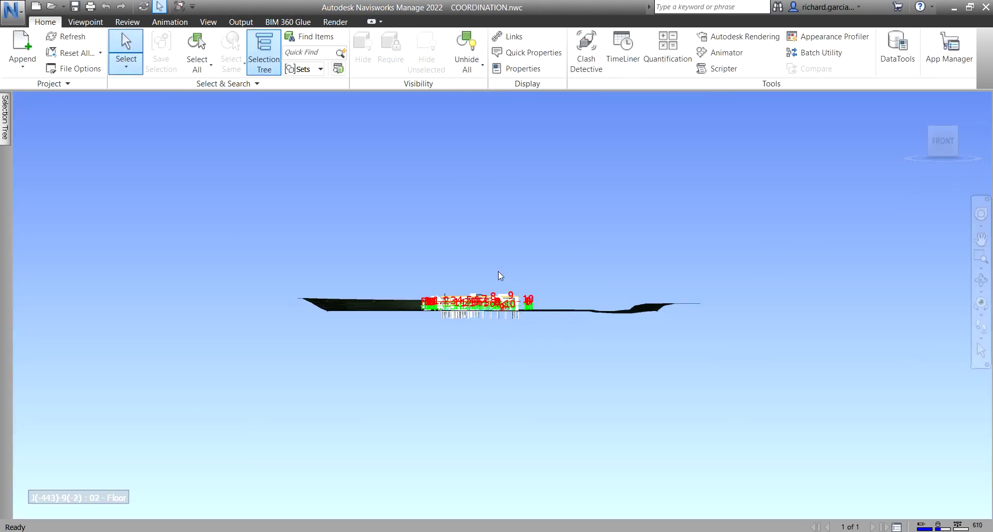
Orbit to an elevated angle, zoom in and pan to centre the L-shaped building
{"action": "middle_click_drag", "start_coordinate": [501, 303], "coordinate": [411, 311], "text": "shift"}
{"action": "scroll", "coordinate": [437, 364], "scroll_direction": "up", "scroll_amount": 5}
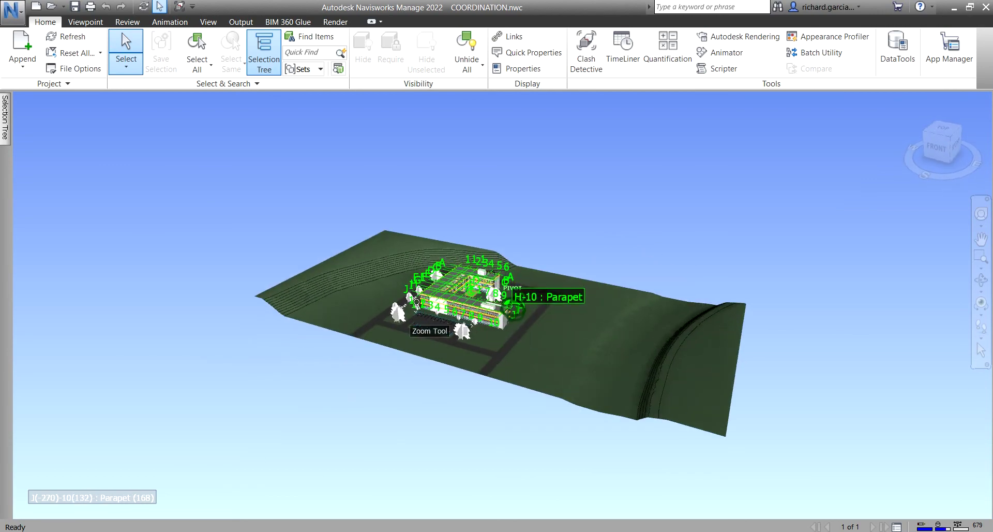
{"action": "scroll", "coordinate": [466, 301], "scroll_direction": "up", "scroll_amount": 8}
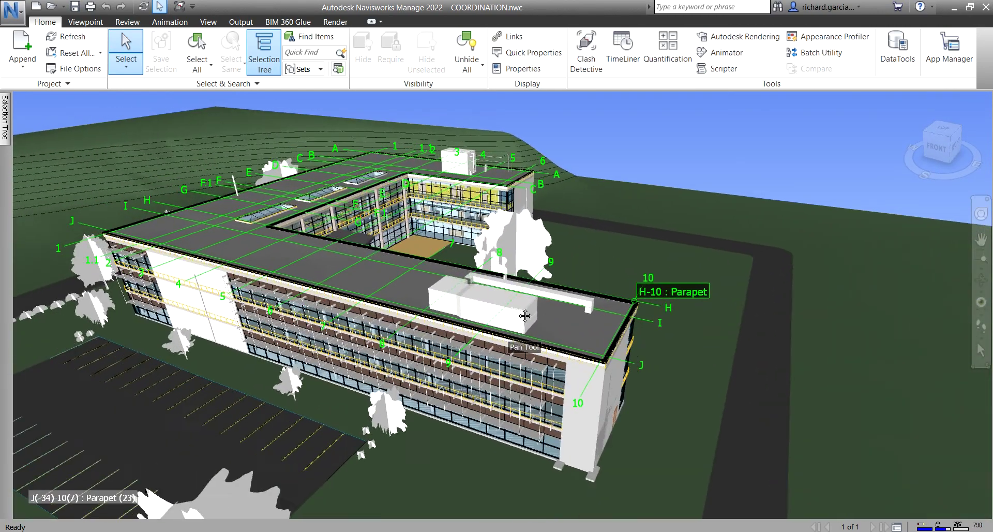
{"action": "middle_click_drag", "start_coordinate": [557, 307], "coordinate": [662, 331]}
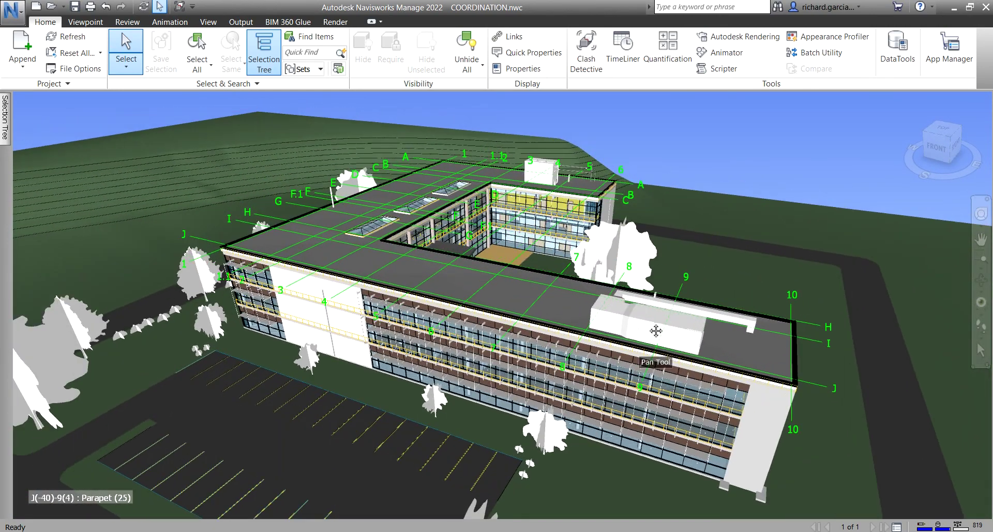